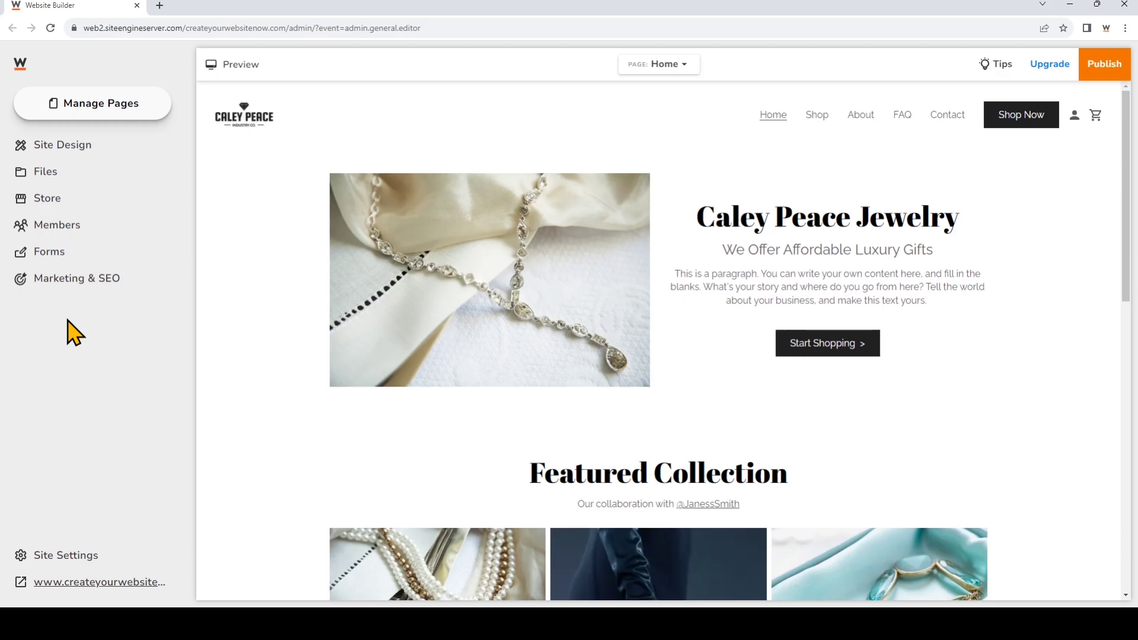
Step: Create a site pop-up from the Summer Sales Event starter template
left_click(99, 279)
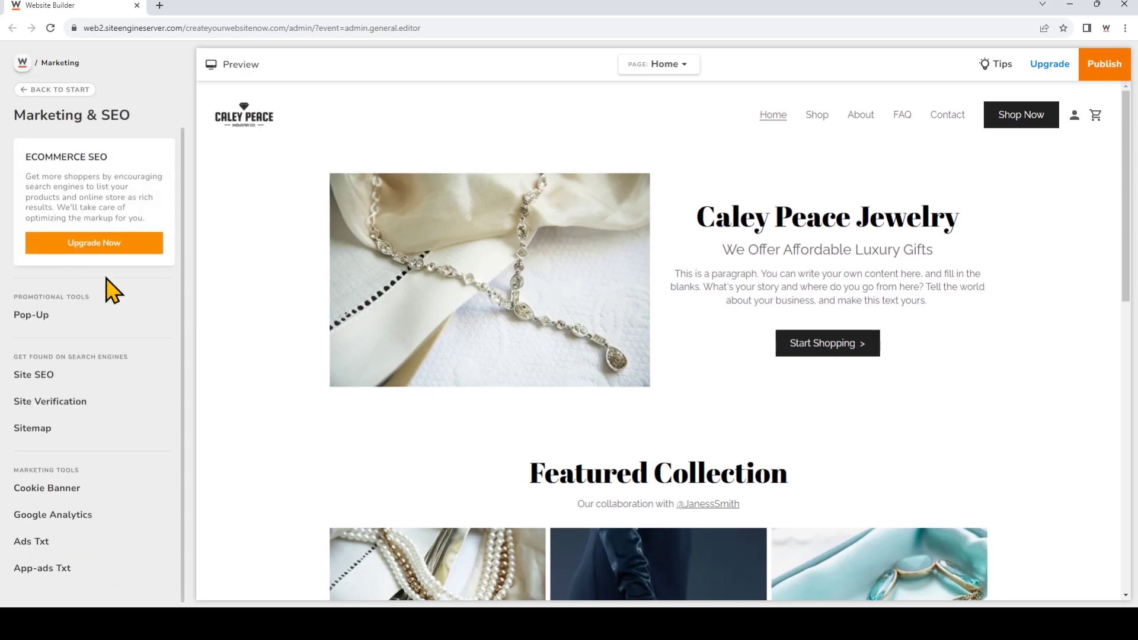
left_click(103, 312)
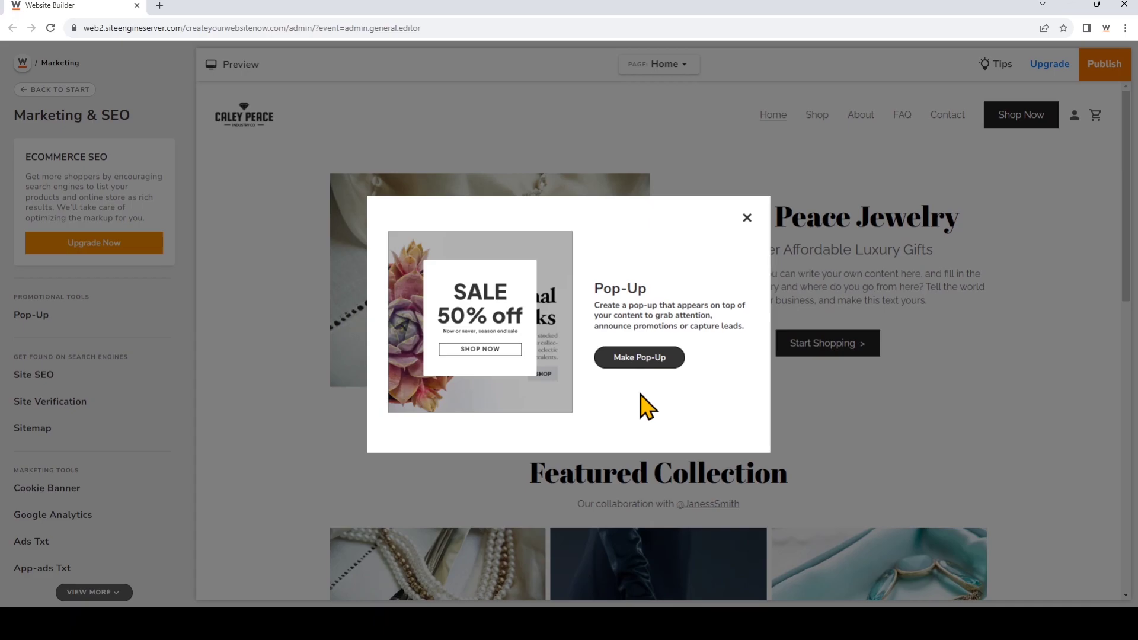
left_click(651, 363)
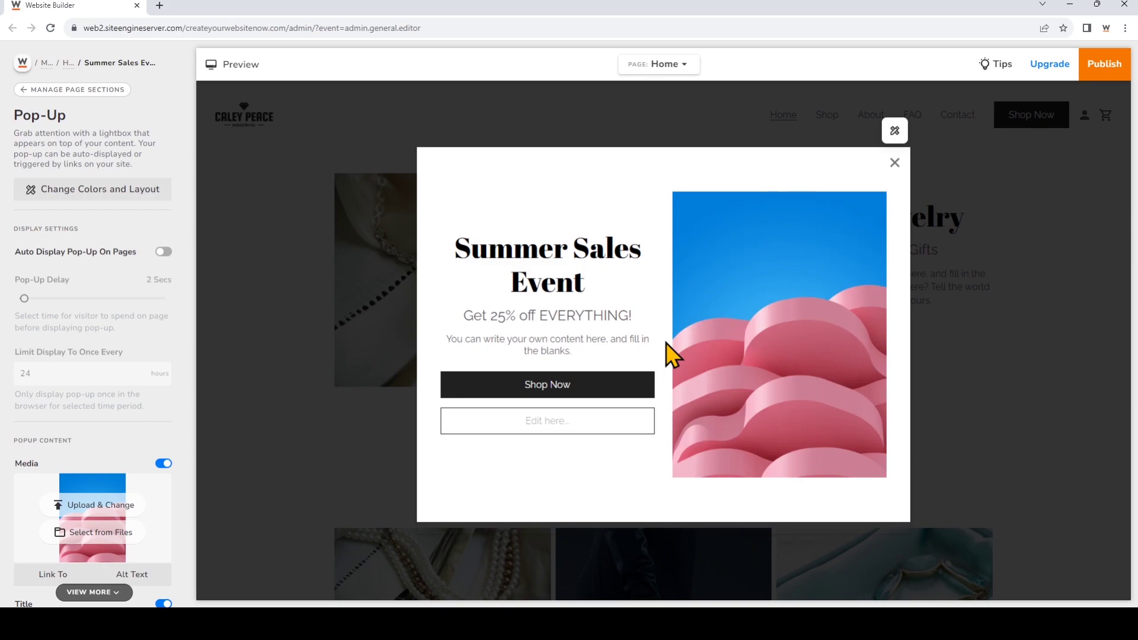
Step: Turn on Auto Display Pop-Up On Pages
left_click(164, 252)
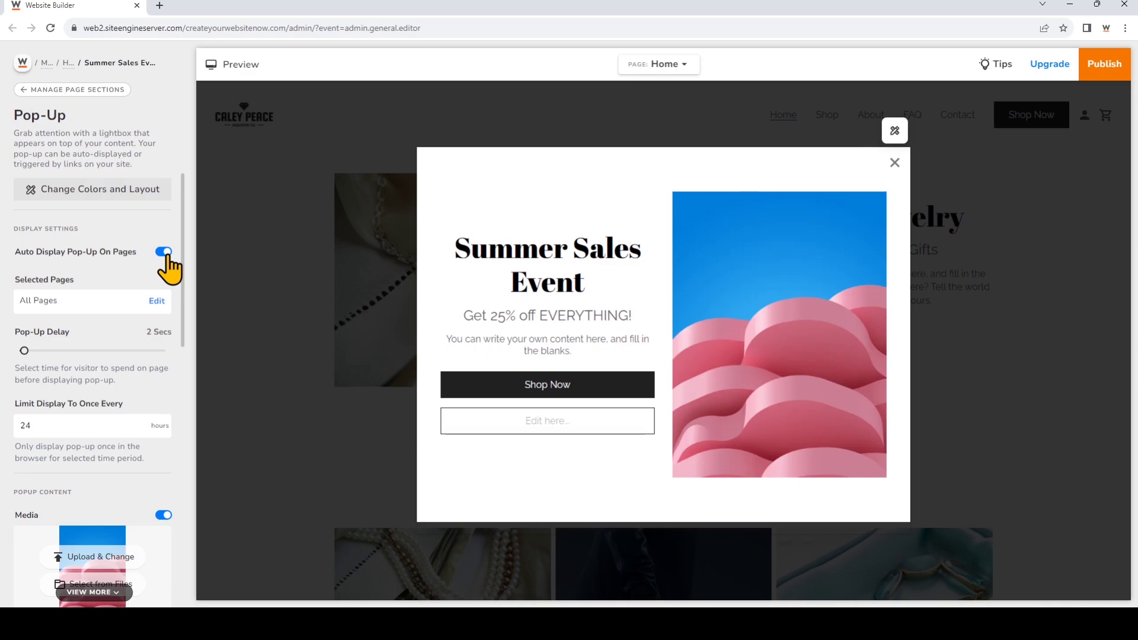
Step: Review the page choices and cancel, leaving the pop-up on All Pages
left_click(156, 301)
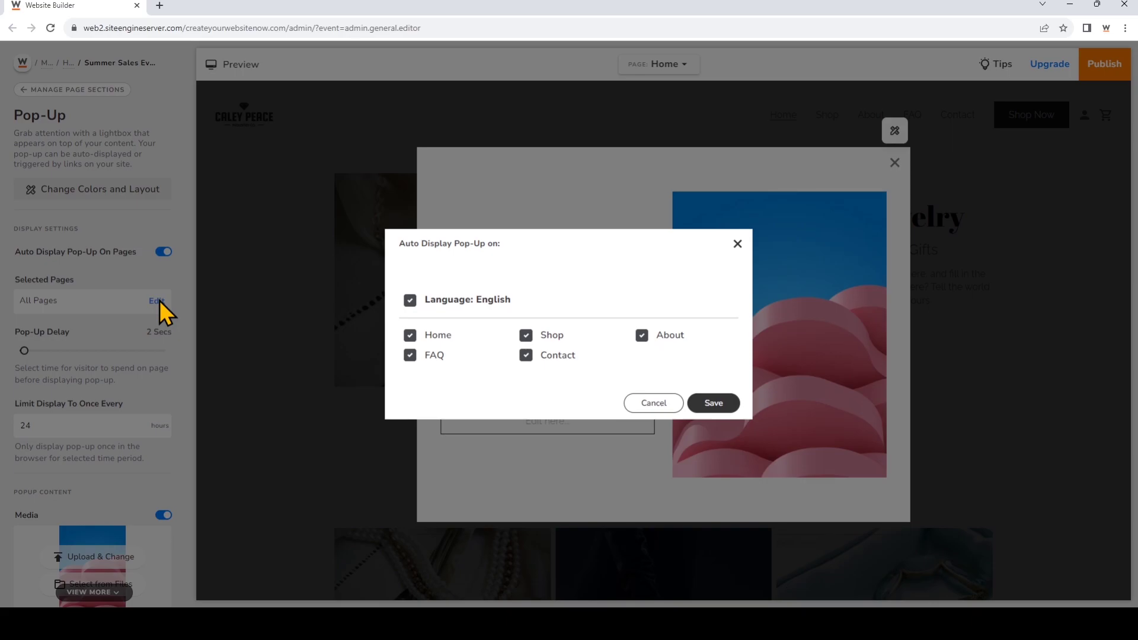
left_click(653, 405)
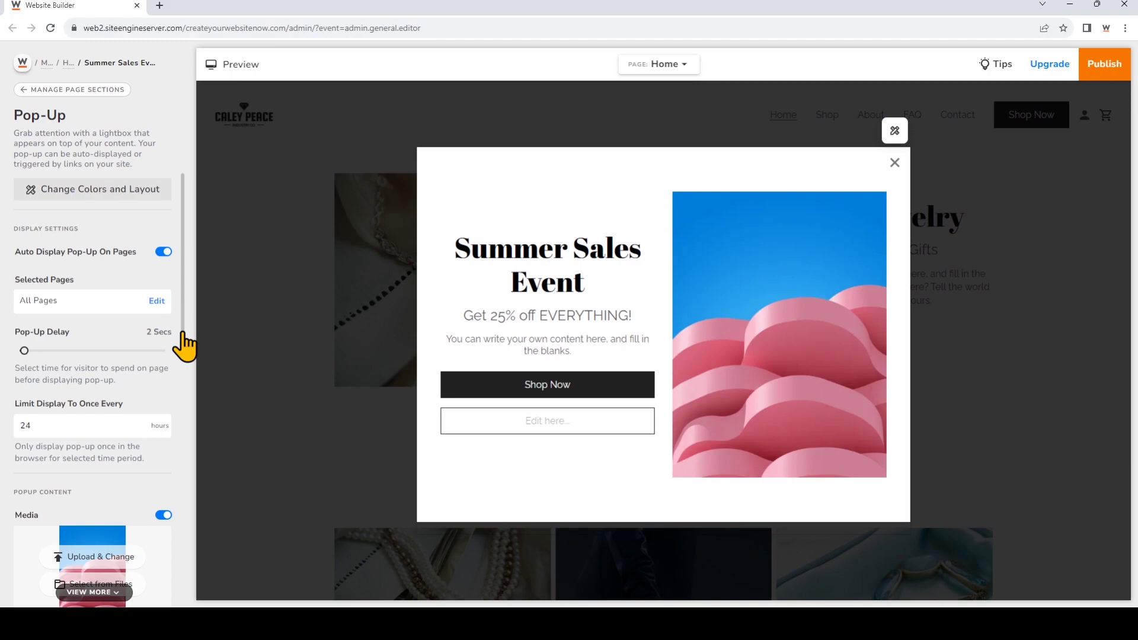
Step: Set the Pop-Up Delay slider to 5 seconds and select the Limit Display hours field
left_click(21, 350)
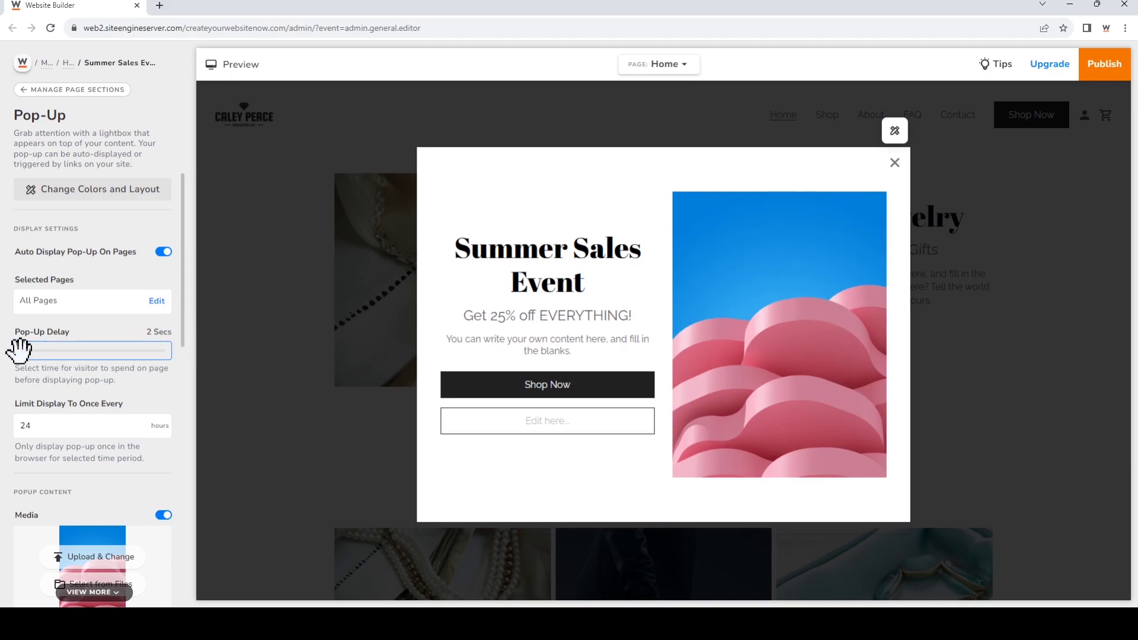
left_click_drag(25, 350, 38, 351)
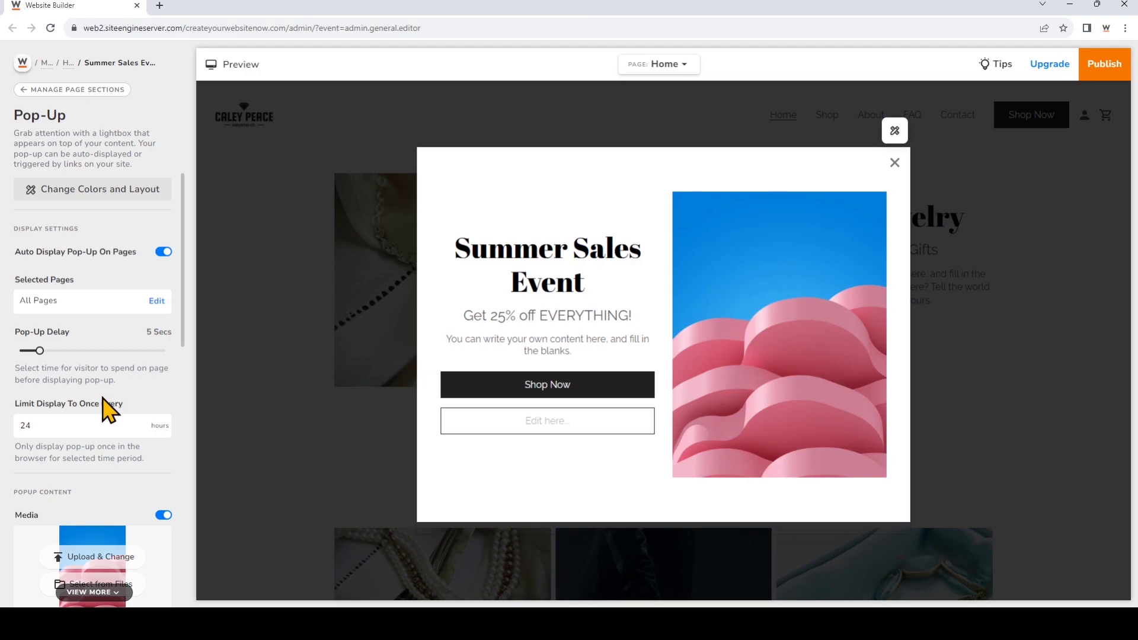
left_click(75, 426)
left_click(142, 193)
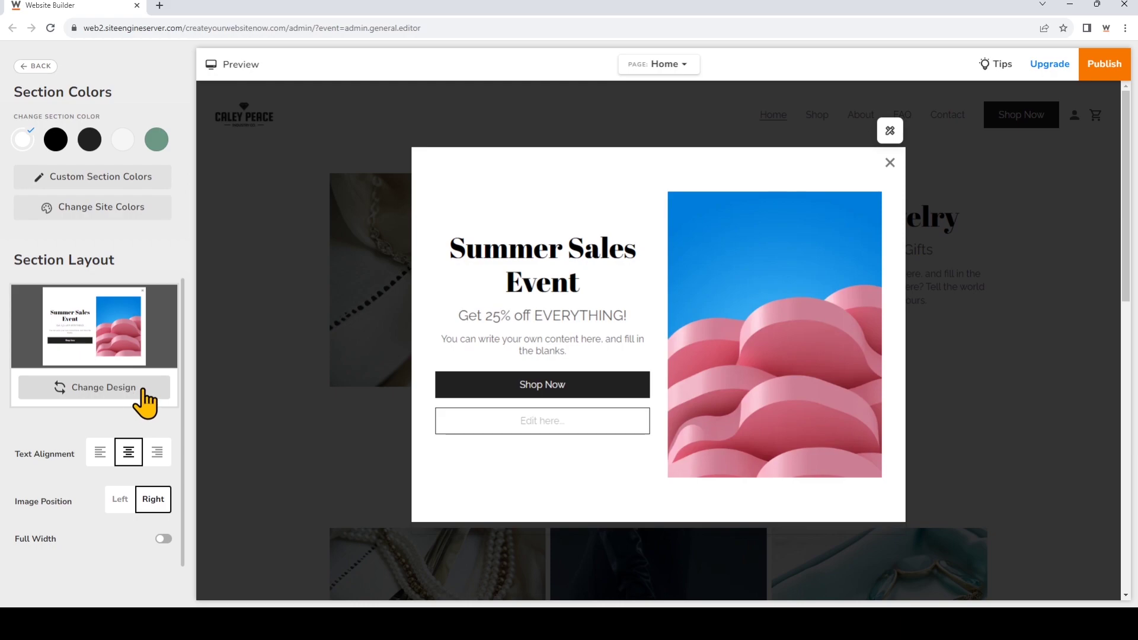
left_click(142, 403)
scroll(145, 403, "down", 1)
scroll(145, 403, "down", 4)
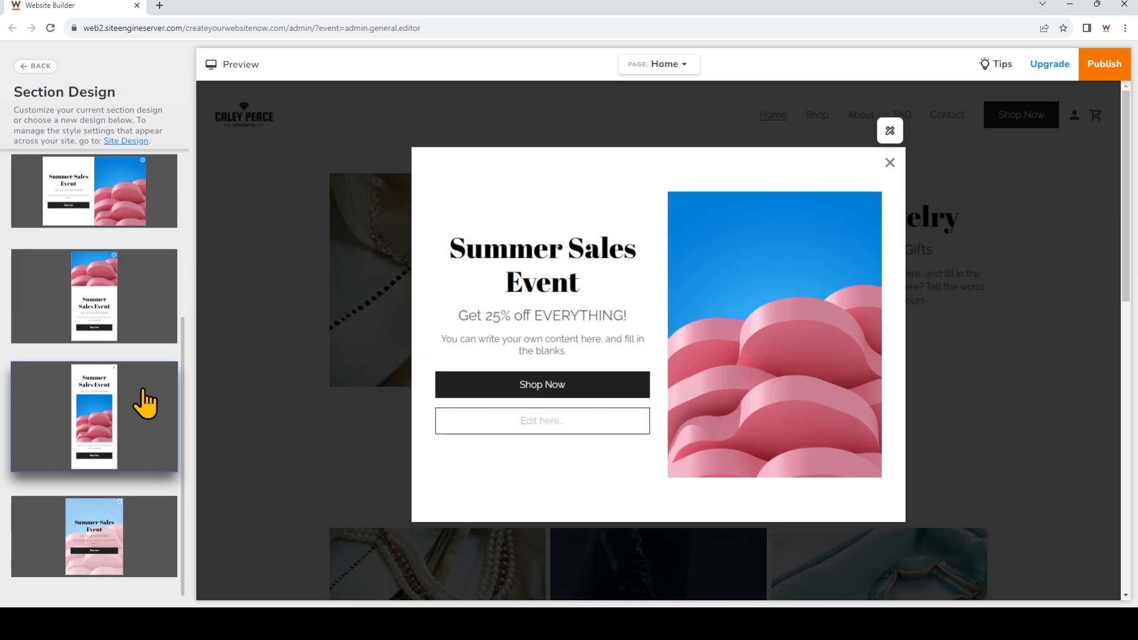
left_click(50, 69)
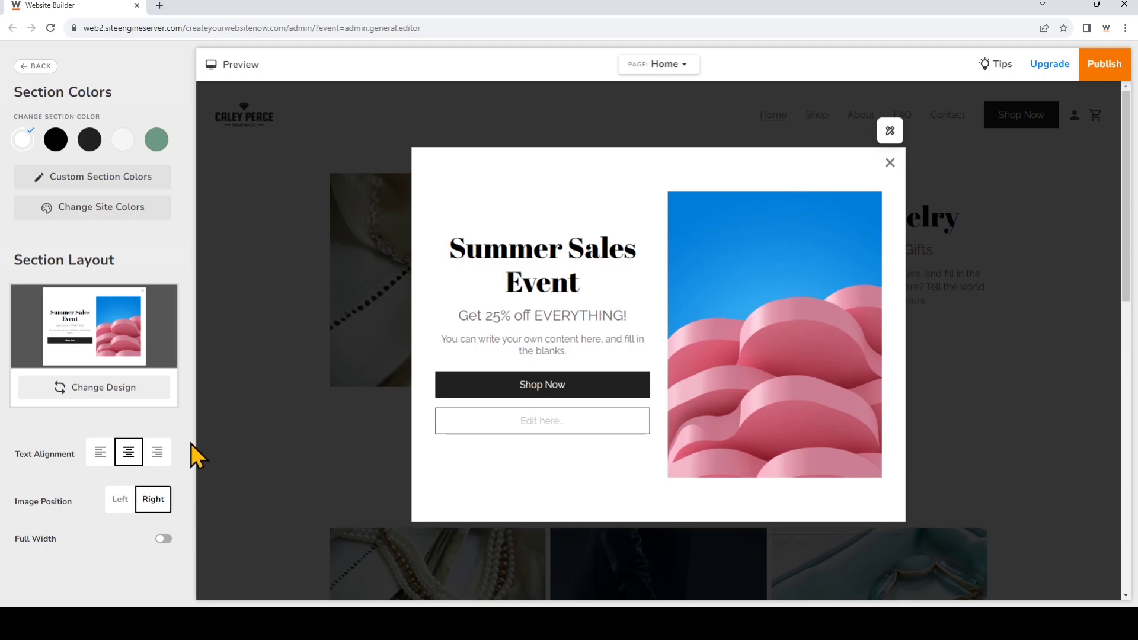
left_click(38, 67)
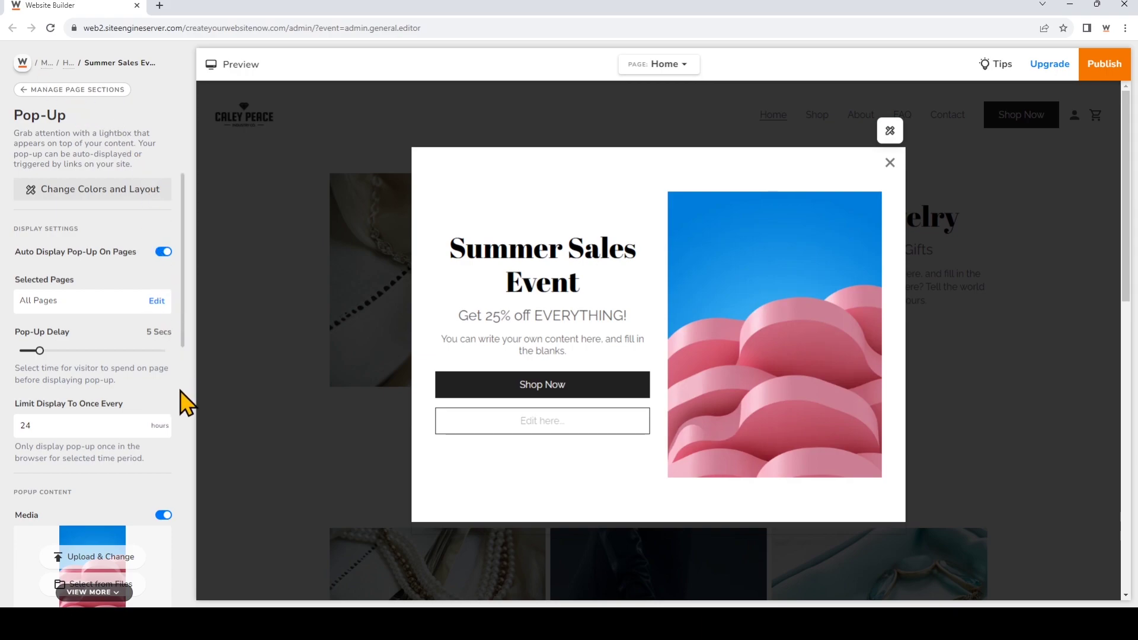
Step: Replace the pop-up image with the pearl necklace photo from Fashion stock images and save
scroll(182, 394, "down", 5)
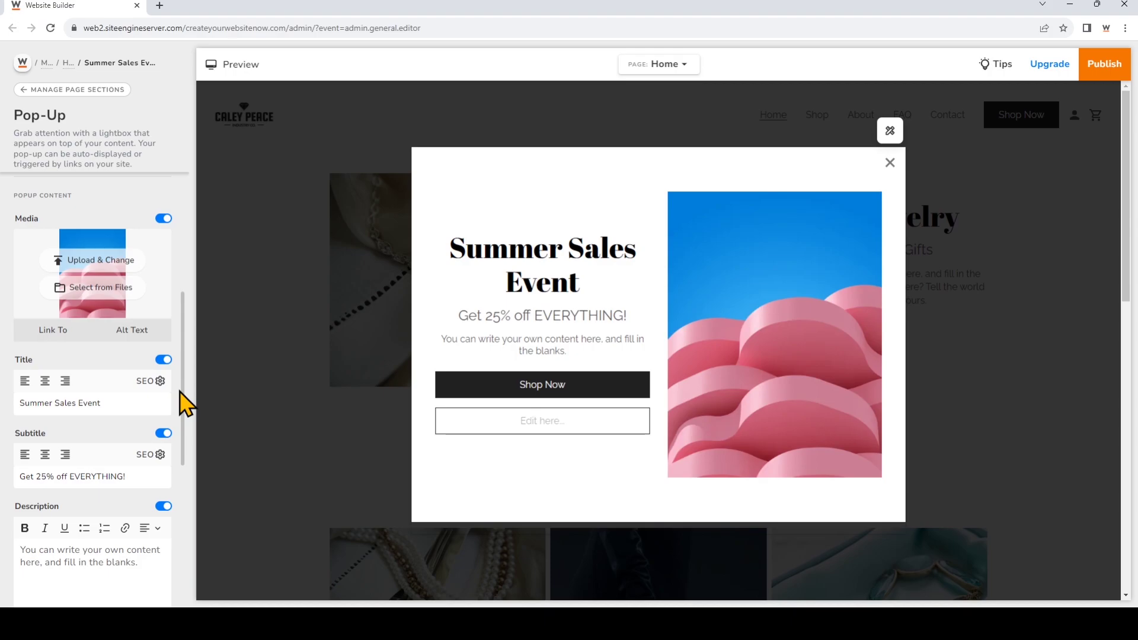
left_click(132, 288)
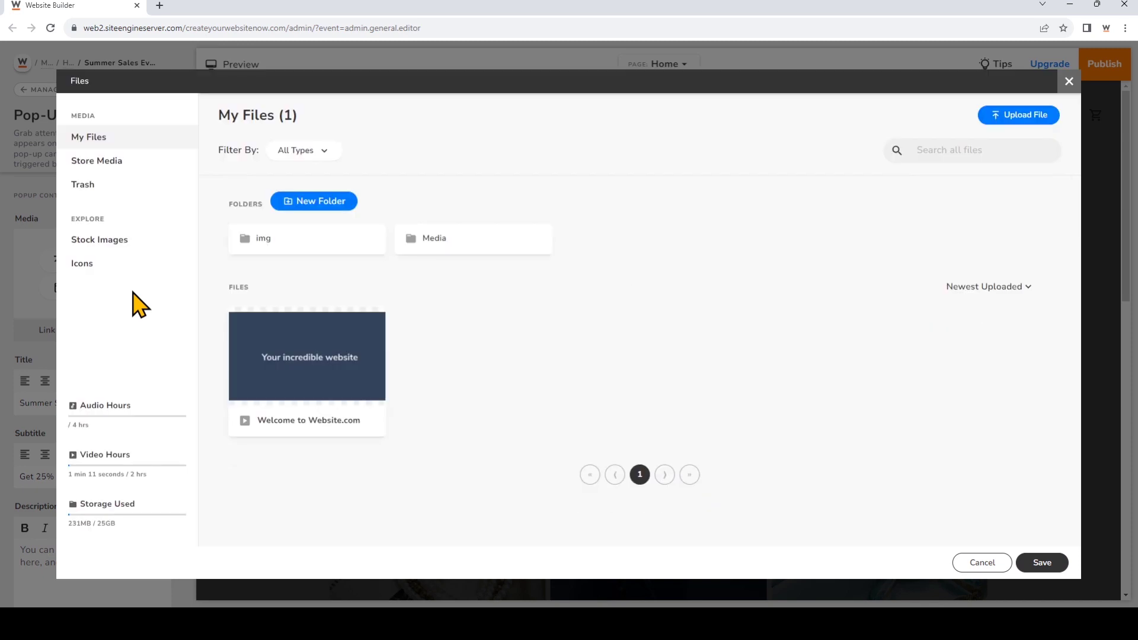
left_click(135, 244)
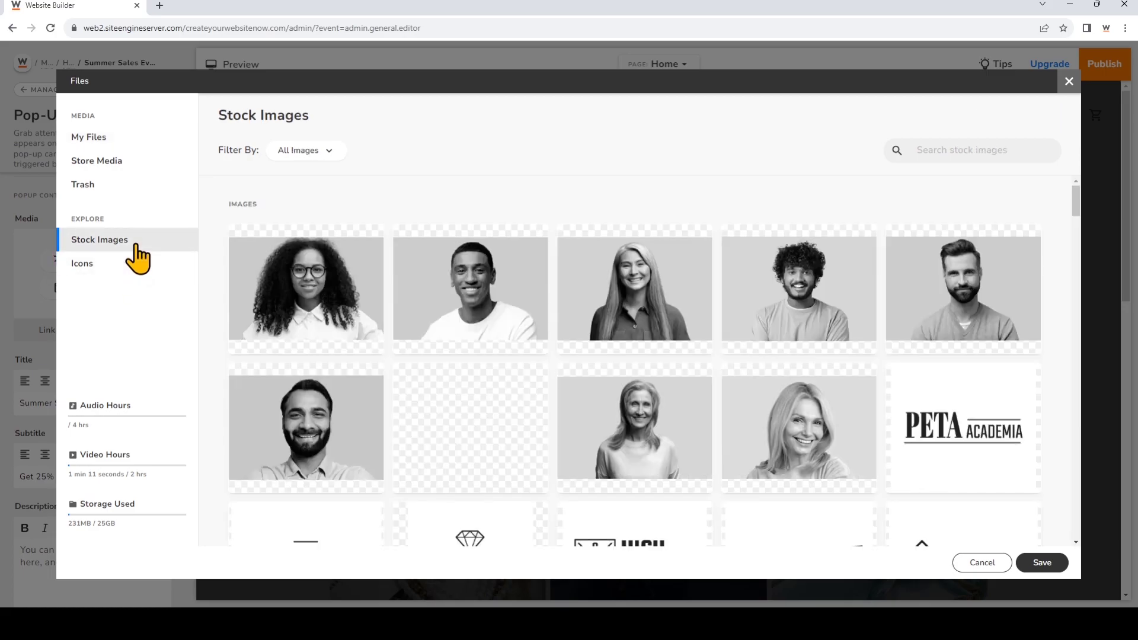
left_click(317, 155)
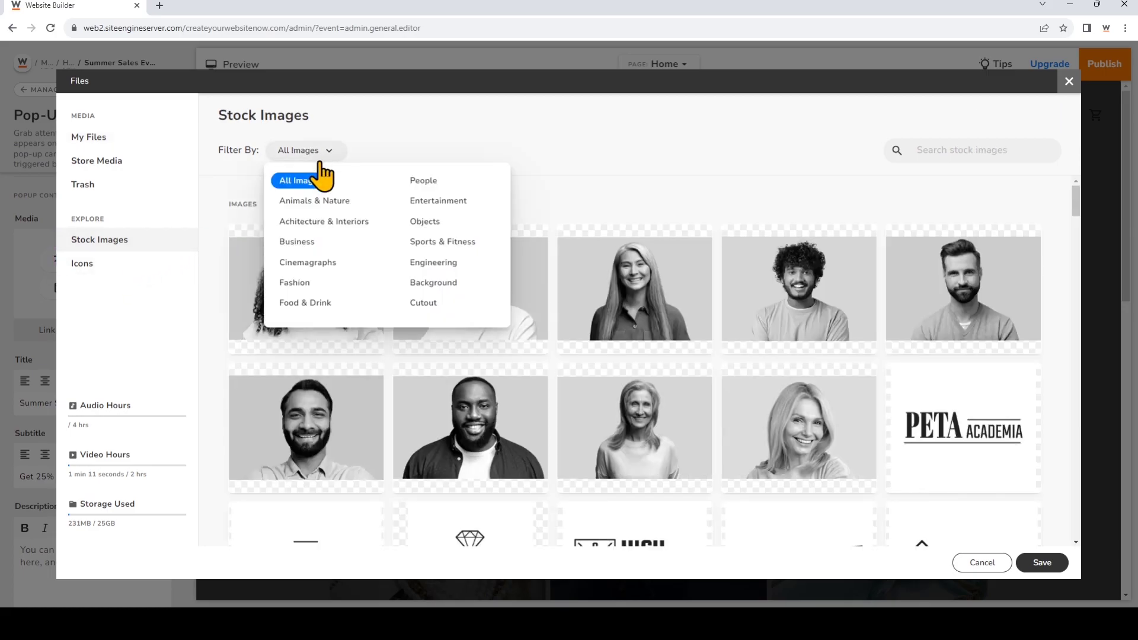
left_click(307, 284)
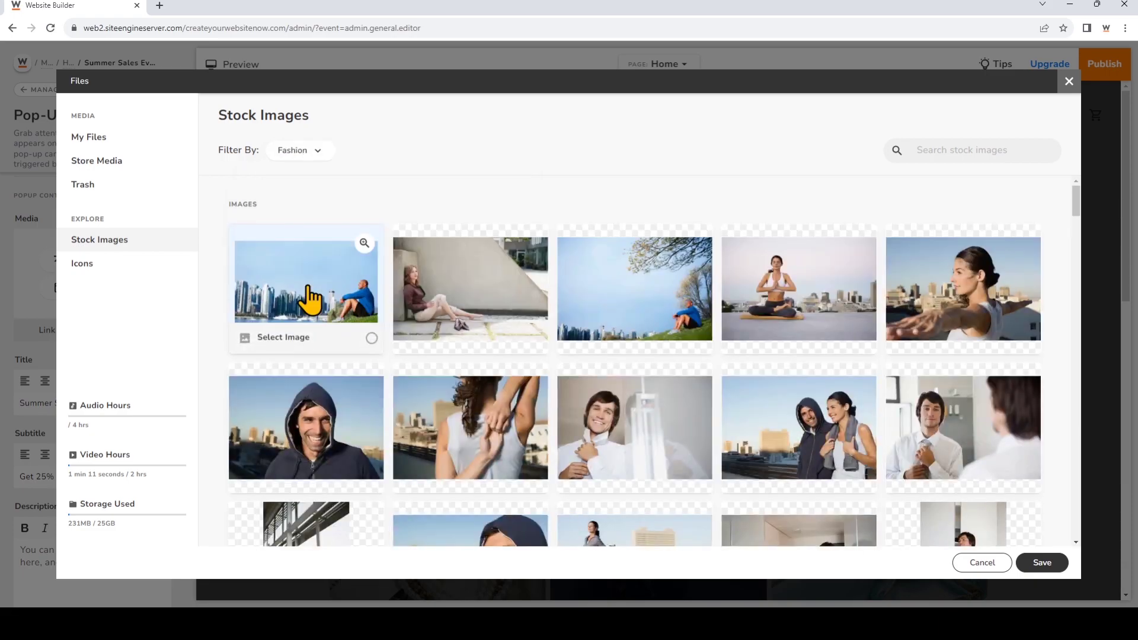
scroll(309, 297, "down", 20)
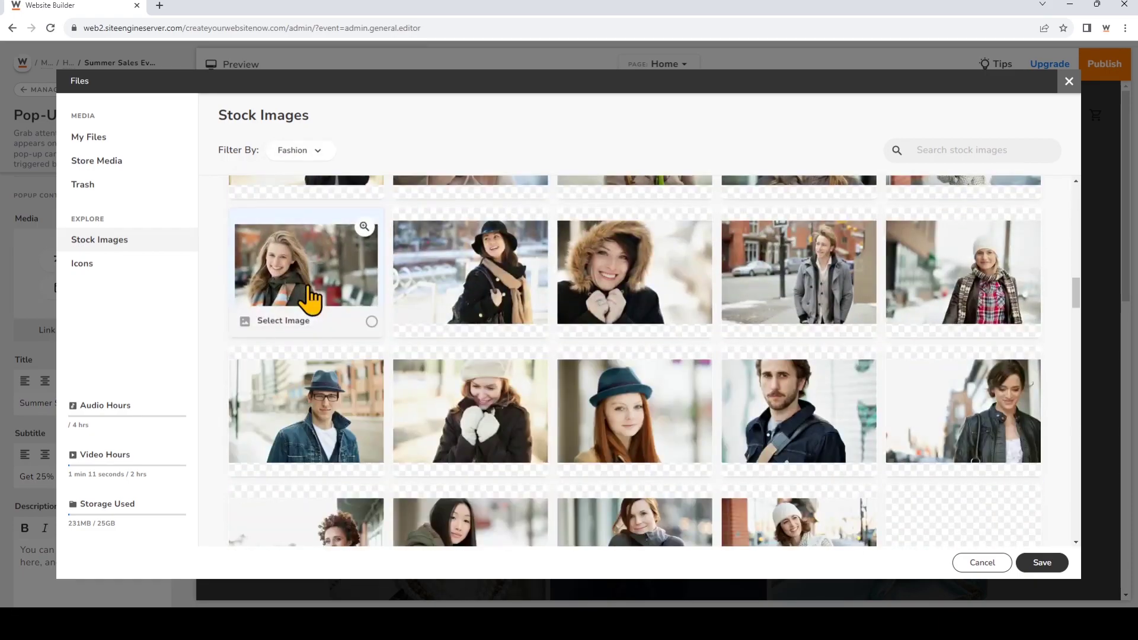
scroll(310, 299, "down", 12)
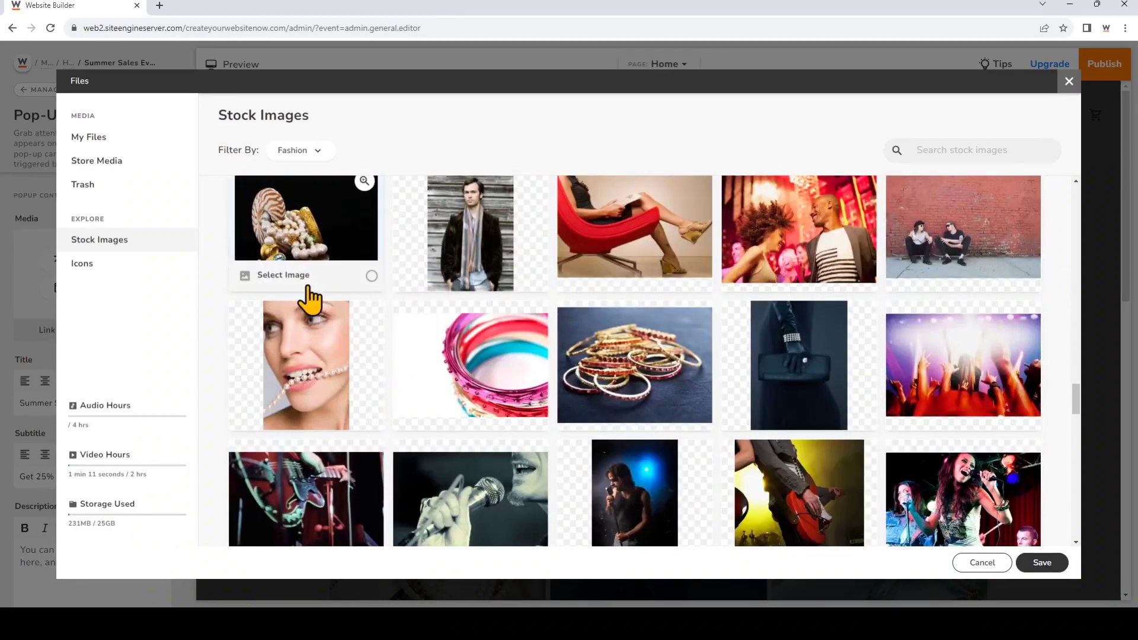
scroll(309, 299, "down", 10)
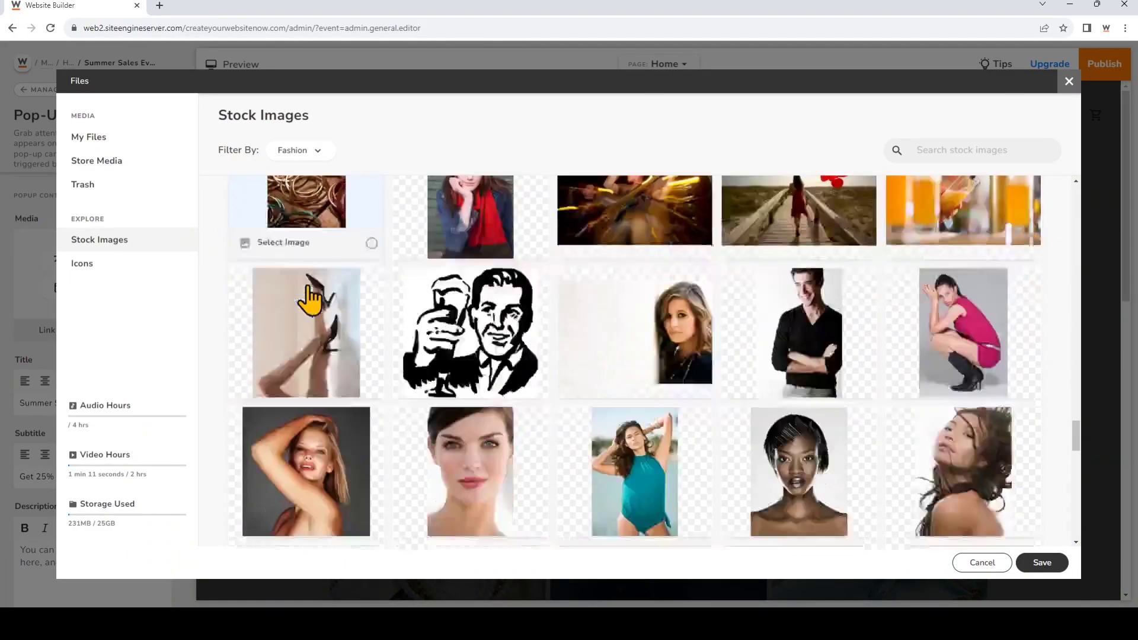
scroll(309, 298, "down", 3)
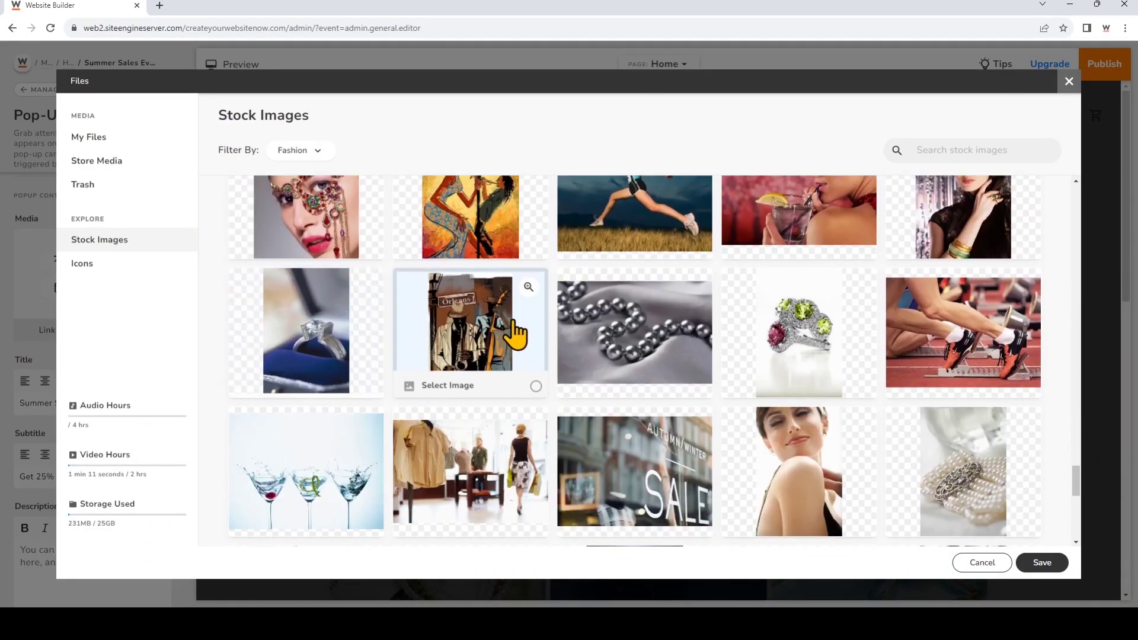
left_click(645, 354)
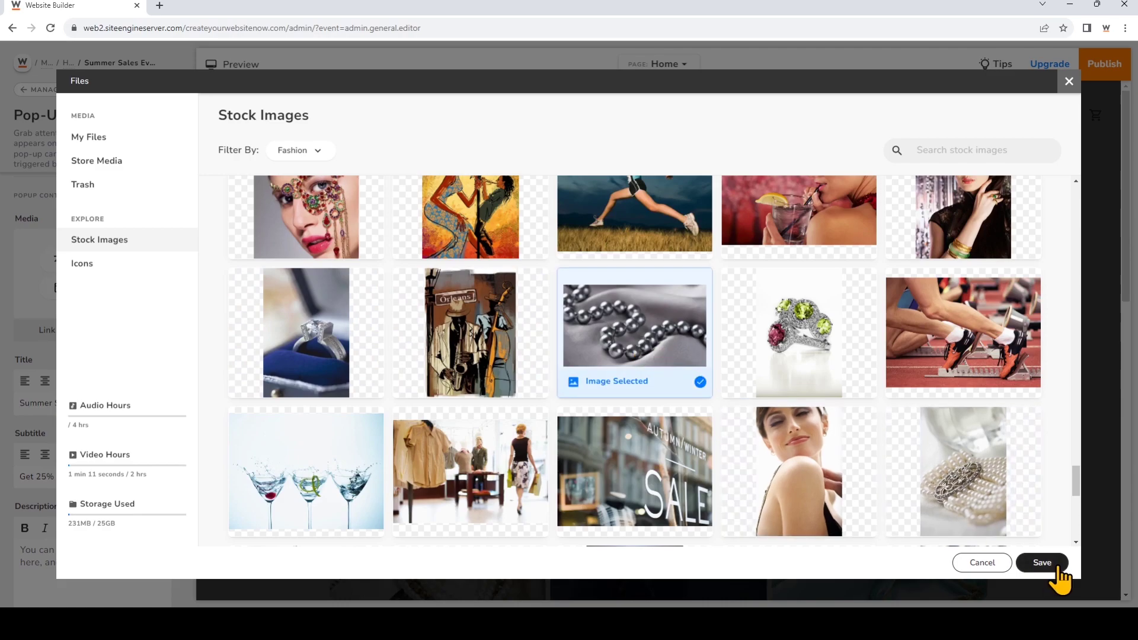
left_click(1042, 562)
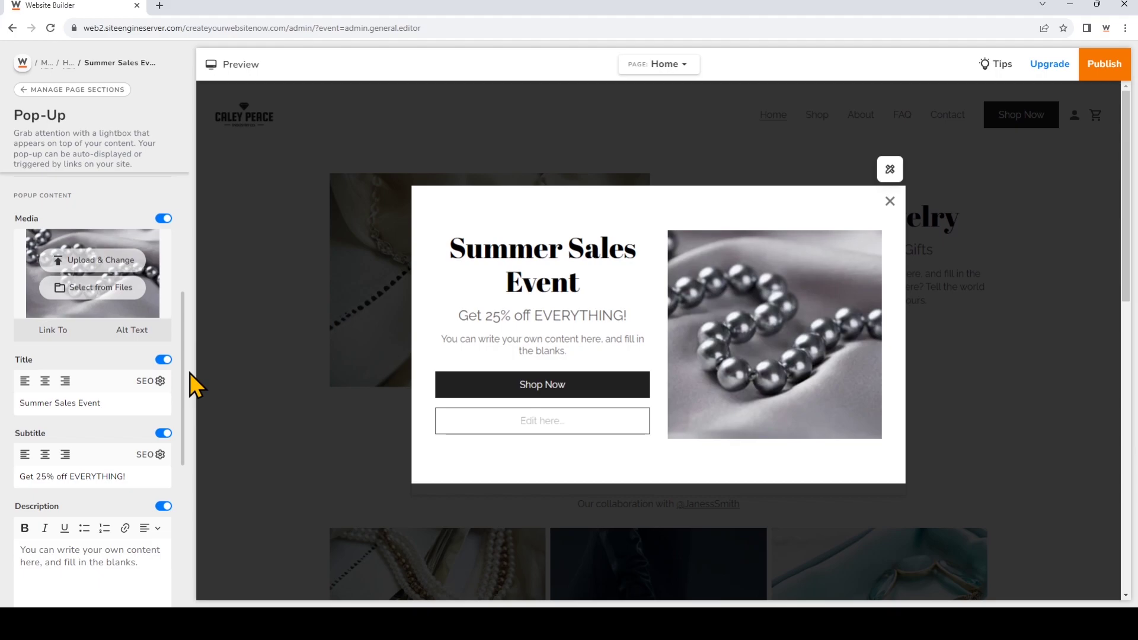
Step: Change the pop-up title to 'Sample Sale On Now!'
left_click(113, 402)
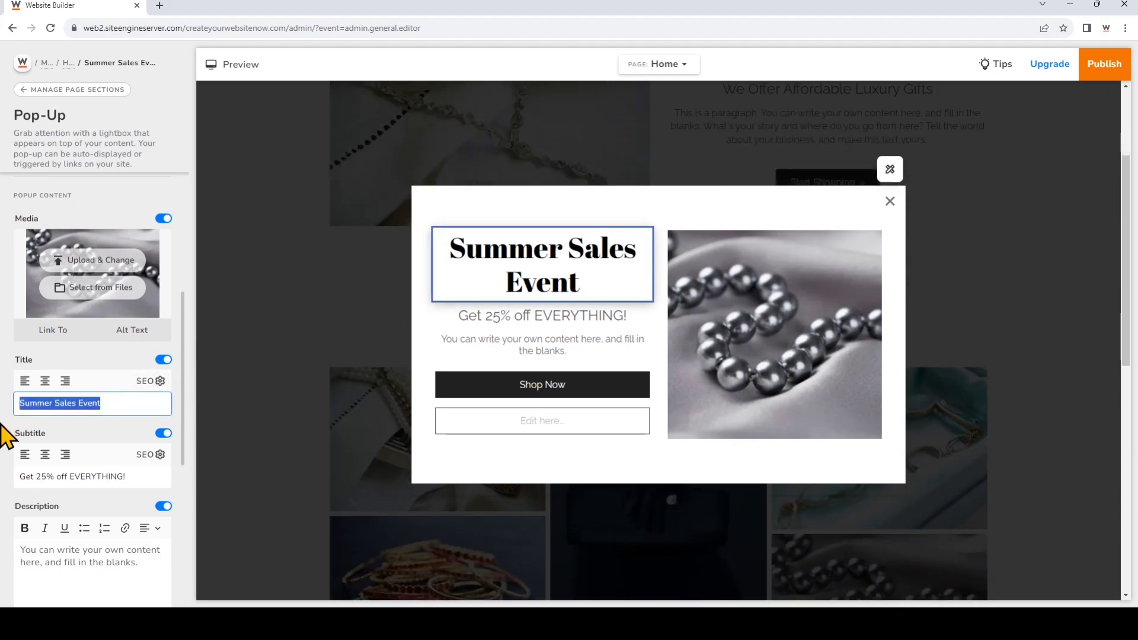
type("Sample ")
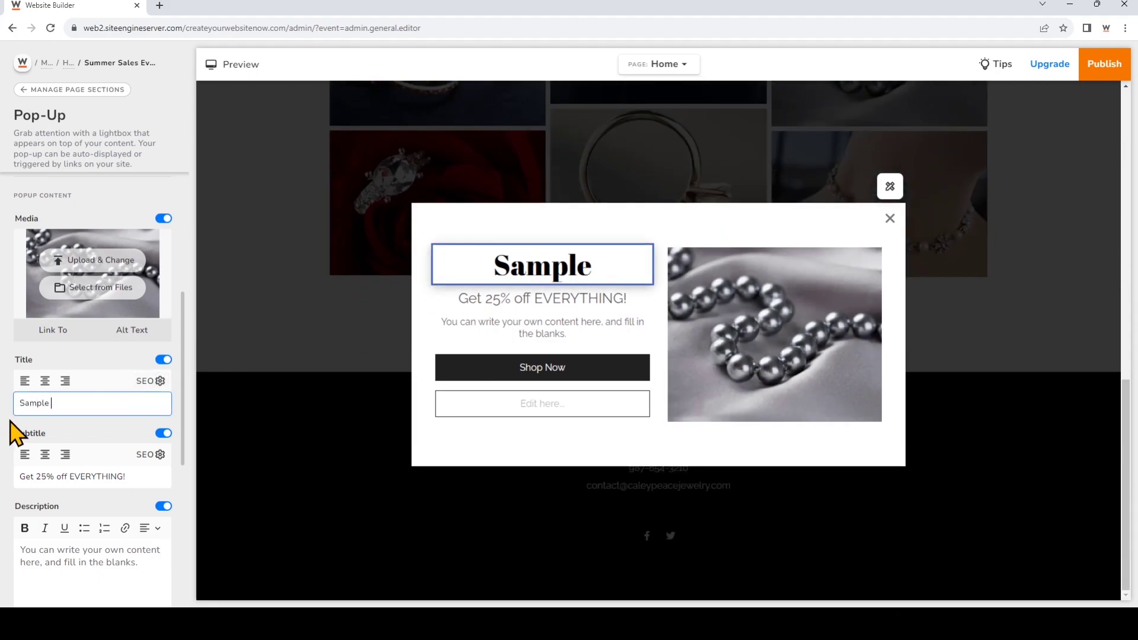
type("Sale On Now!")
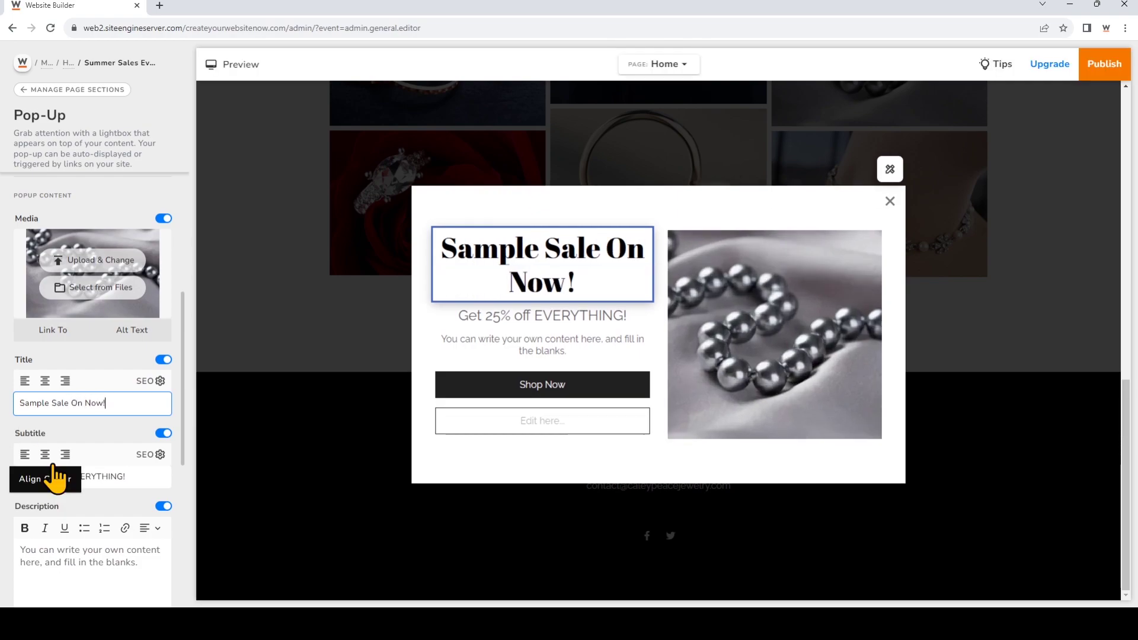
scroll(65, 472, "down", 3)
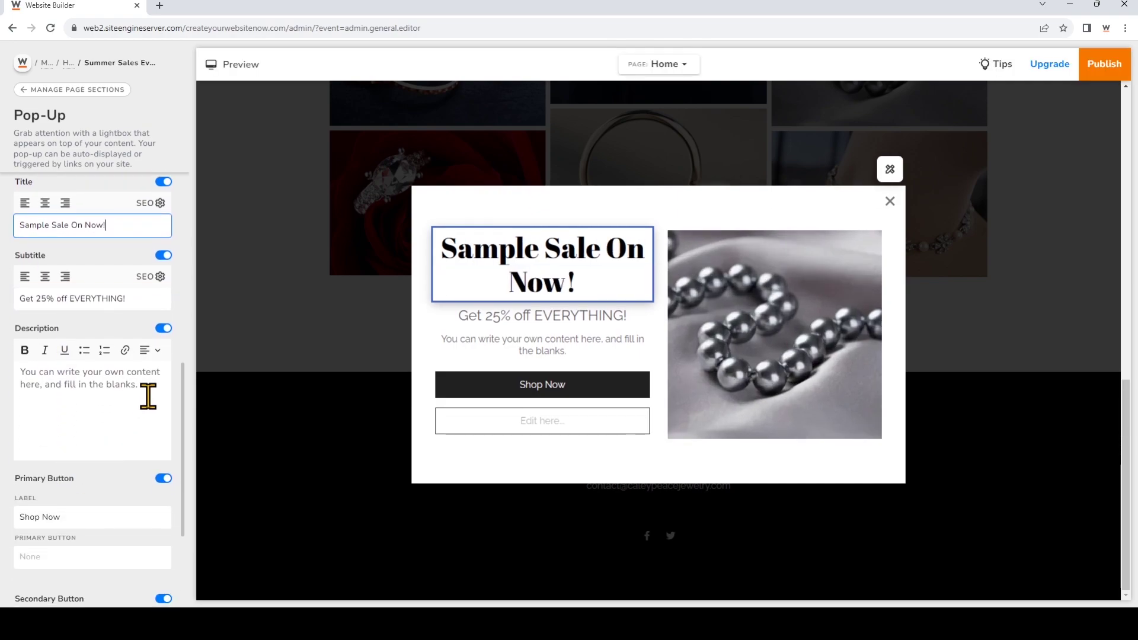
Step: Replace the description with 'Sign up for sale notifications'
left_click_drag(149, 396, 41, 375)
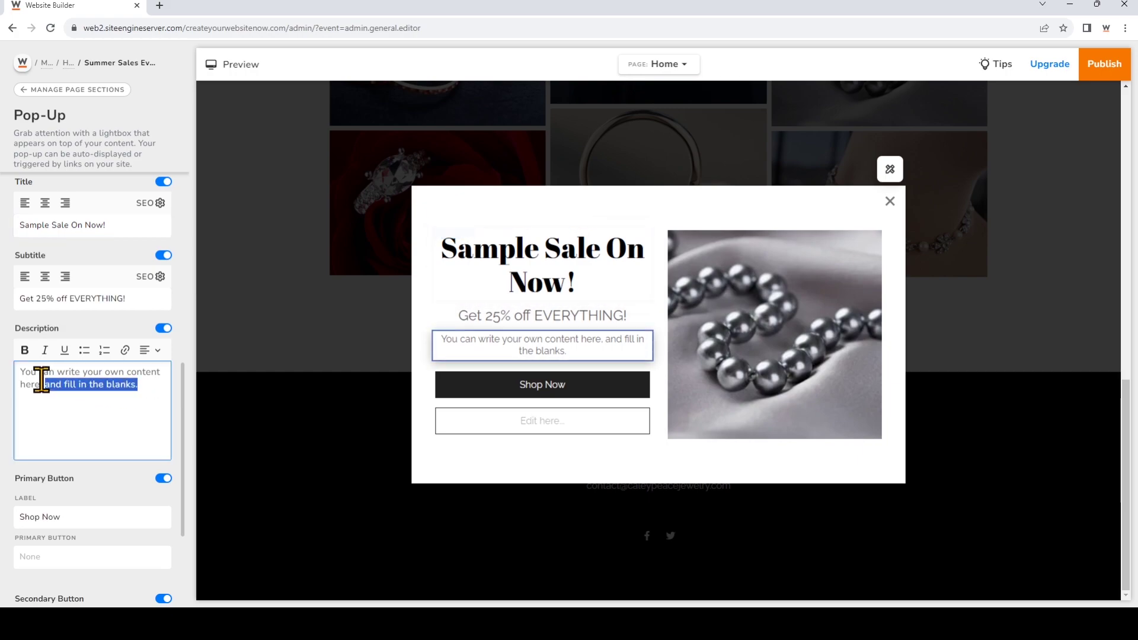
type("Sign up for sale notifications")
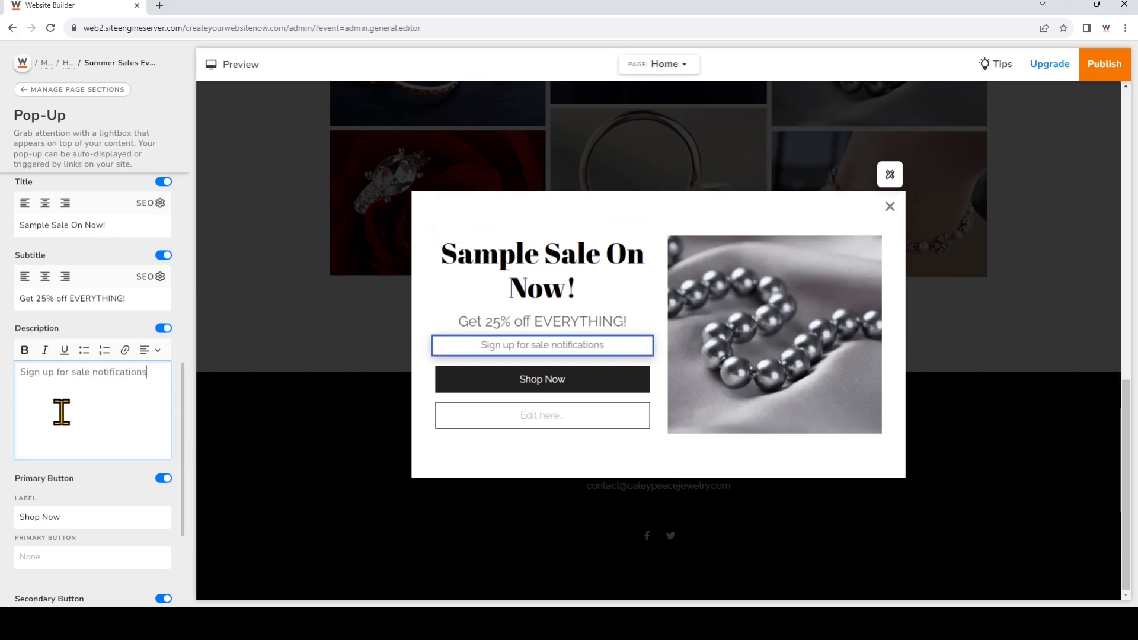
scroll(60, 410, "down", 1)
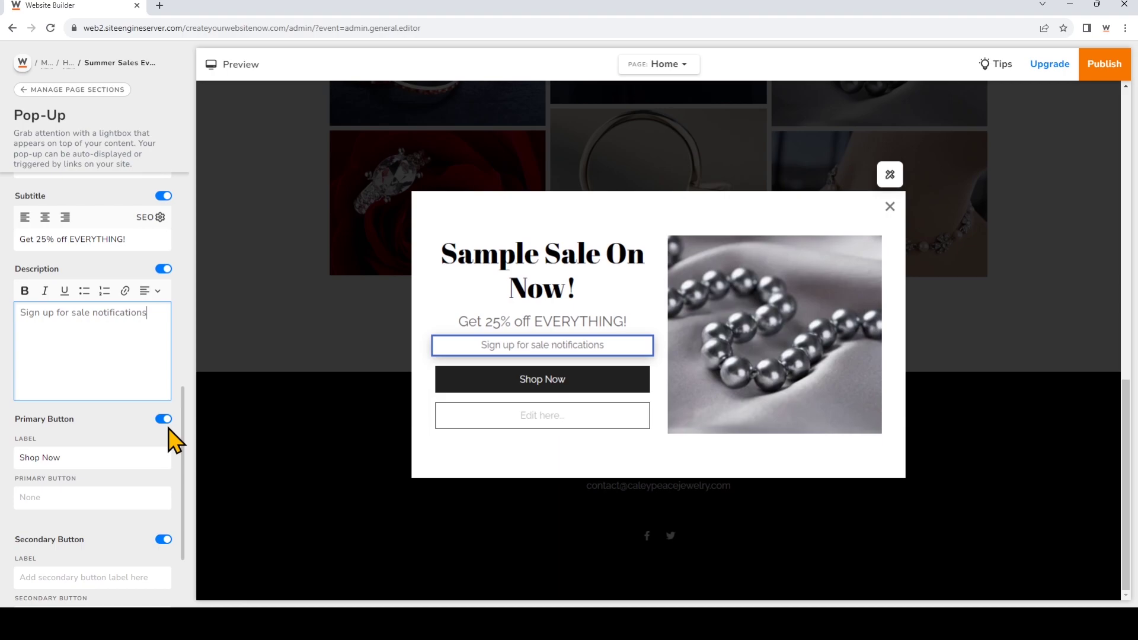
Step: Link the Primary Button (Shop Now) to the site's Shop page and save
left_click(160, 500)
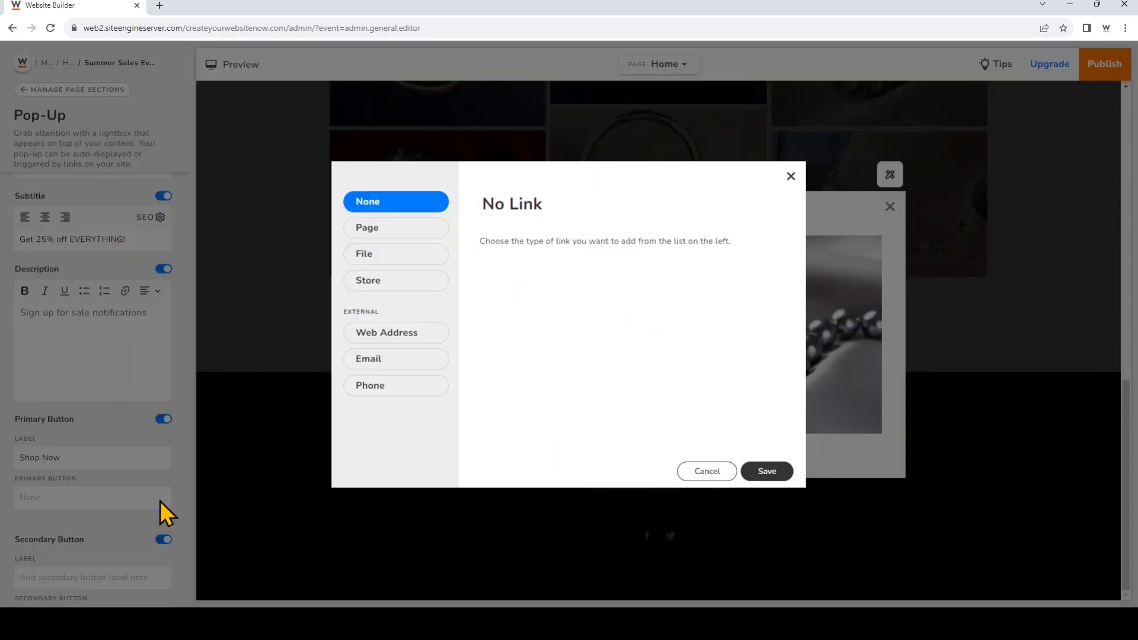
left_click(398, 231)
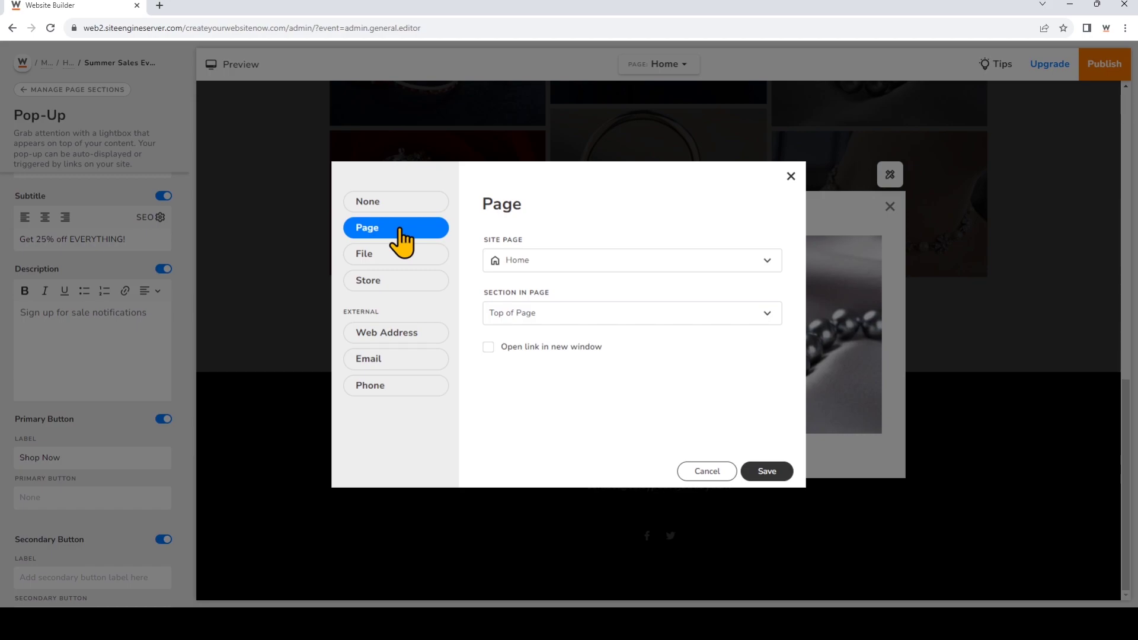
left_click(564, 261)
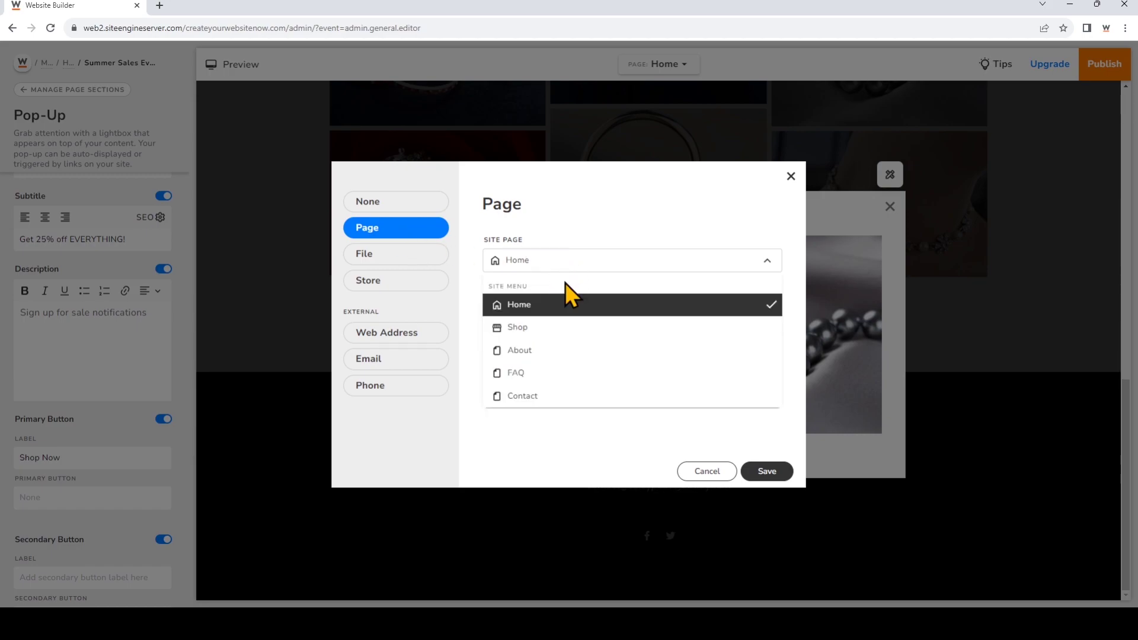
left_click(559, 329)
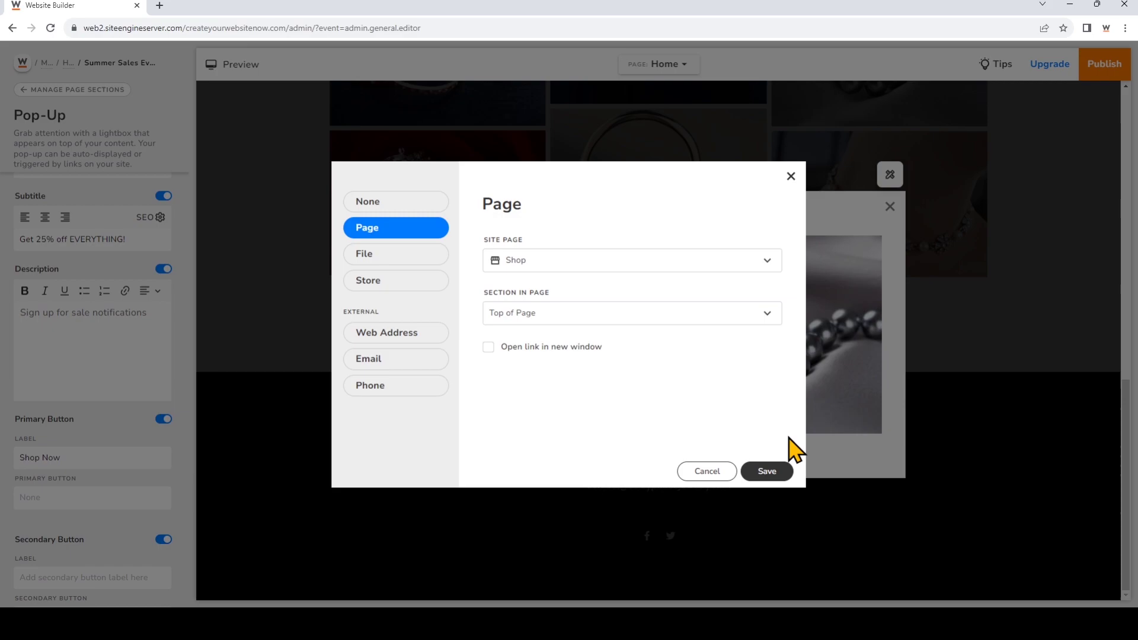
left_click(783, 470)
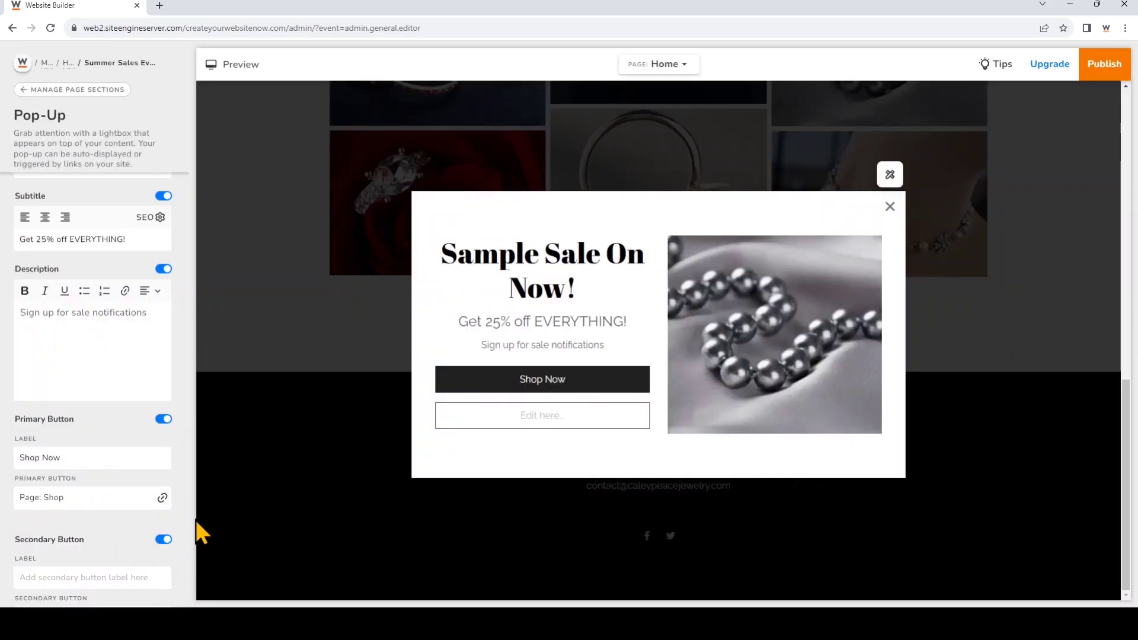
scroll(183, 526, "down", 2)
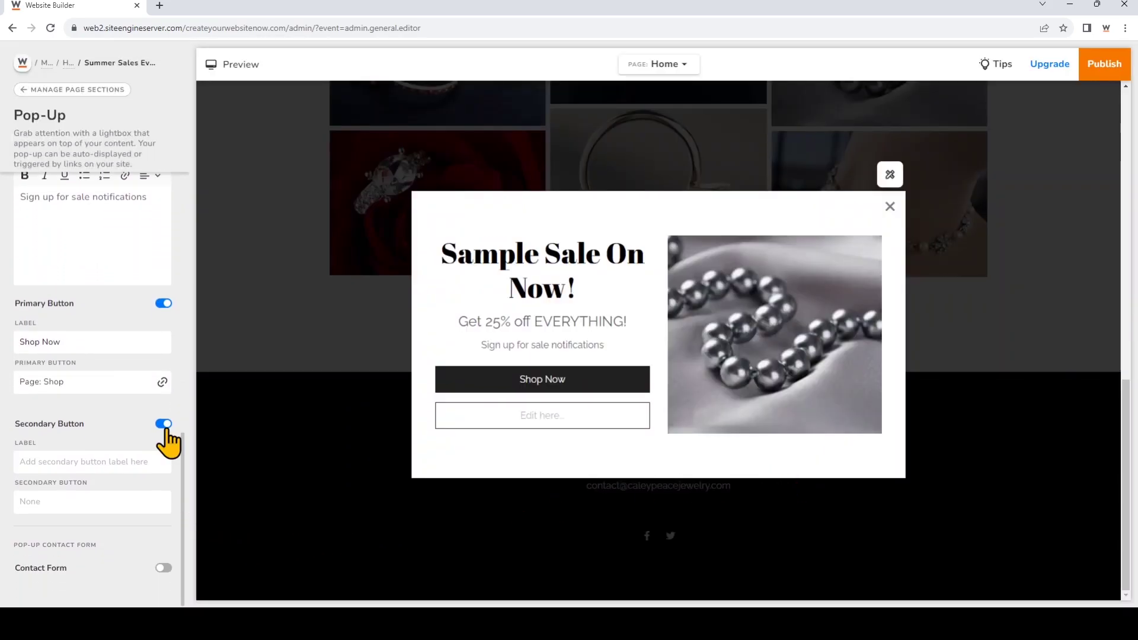
Step: Turn off the Secondary Button, enable Contact Form, and select its Email field for editing
left_click(164, 424)
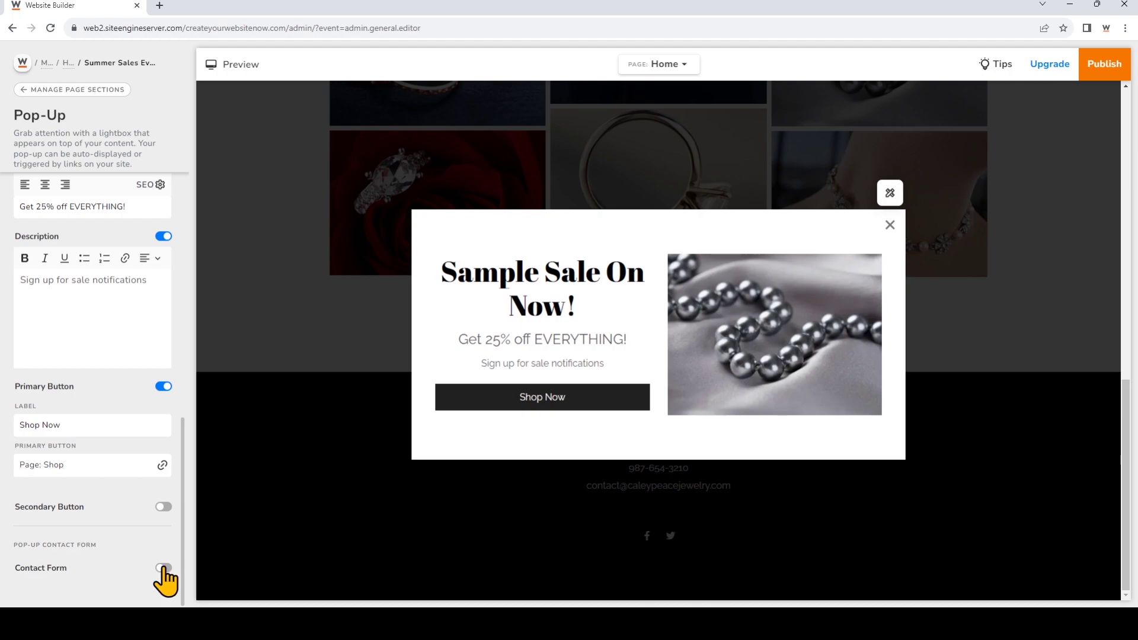
left_click(163, 568)
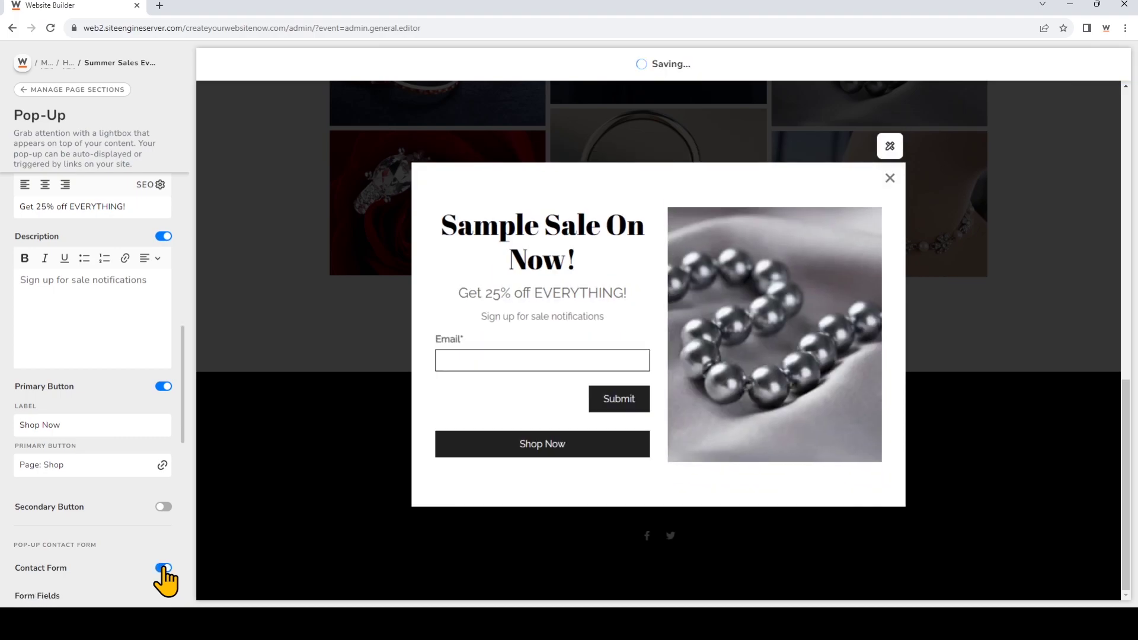
scroll(164, 578, "down", 3)
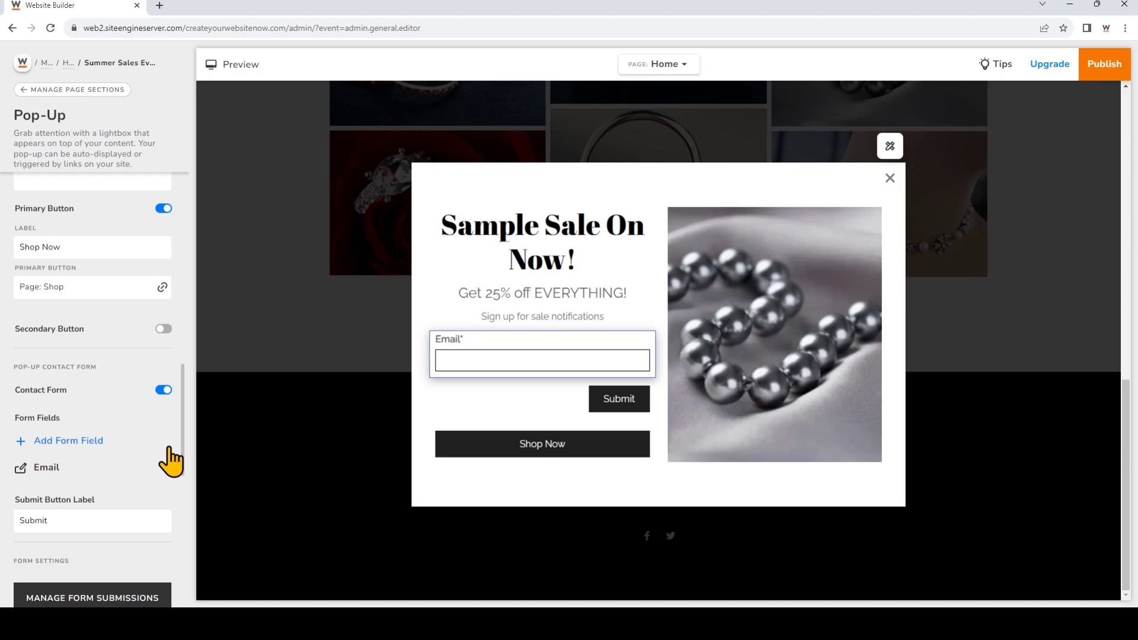
left_click(557, 349)
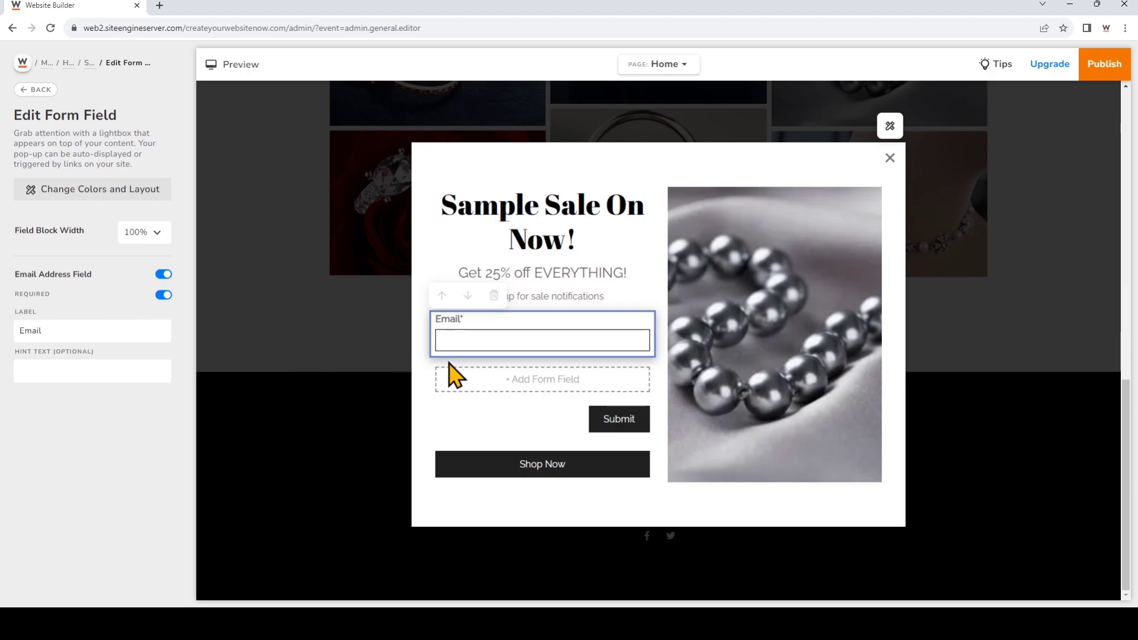
Step: Add a Name field with optional First Name and move it above Email
left_click(508, 388)
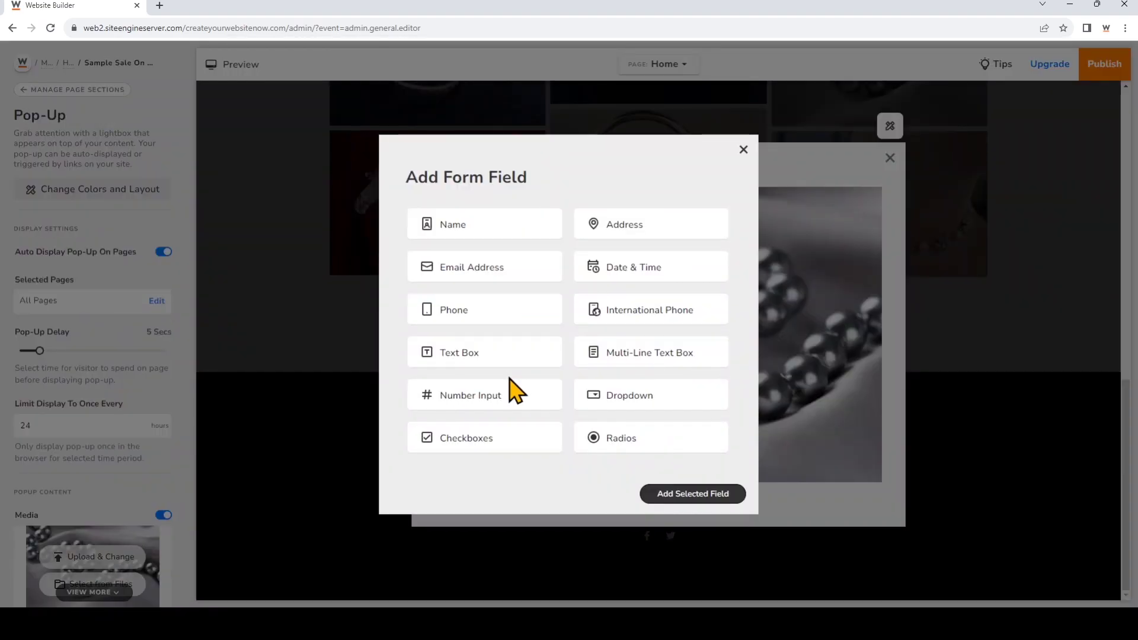
left_click(536, 233)
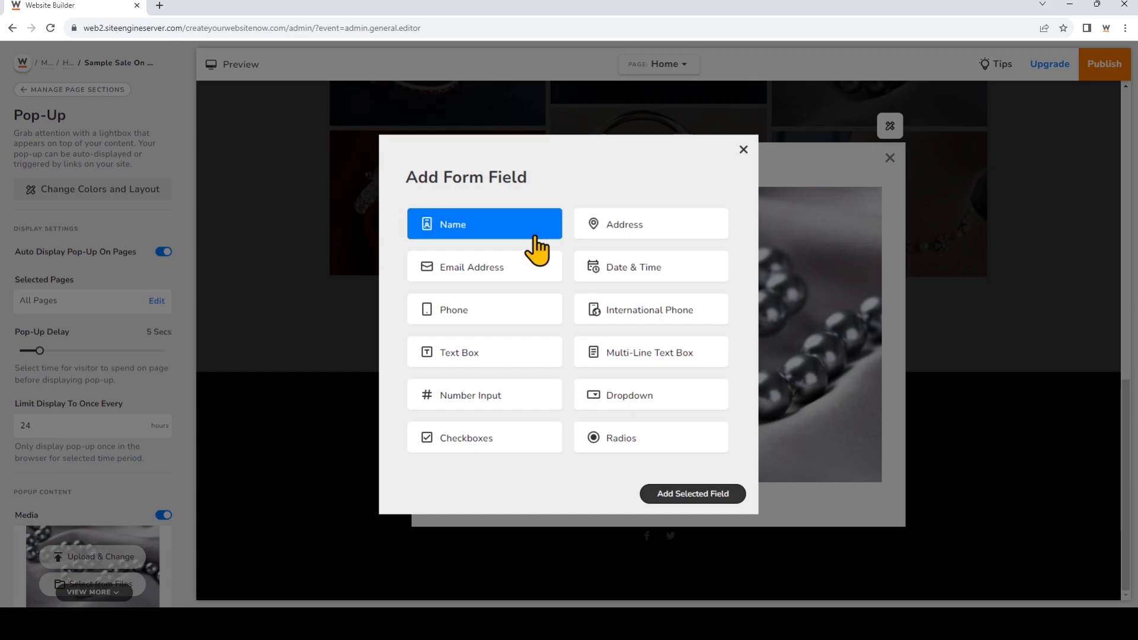
left_click(678, 490)
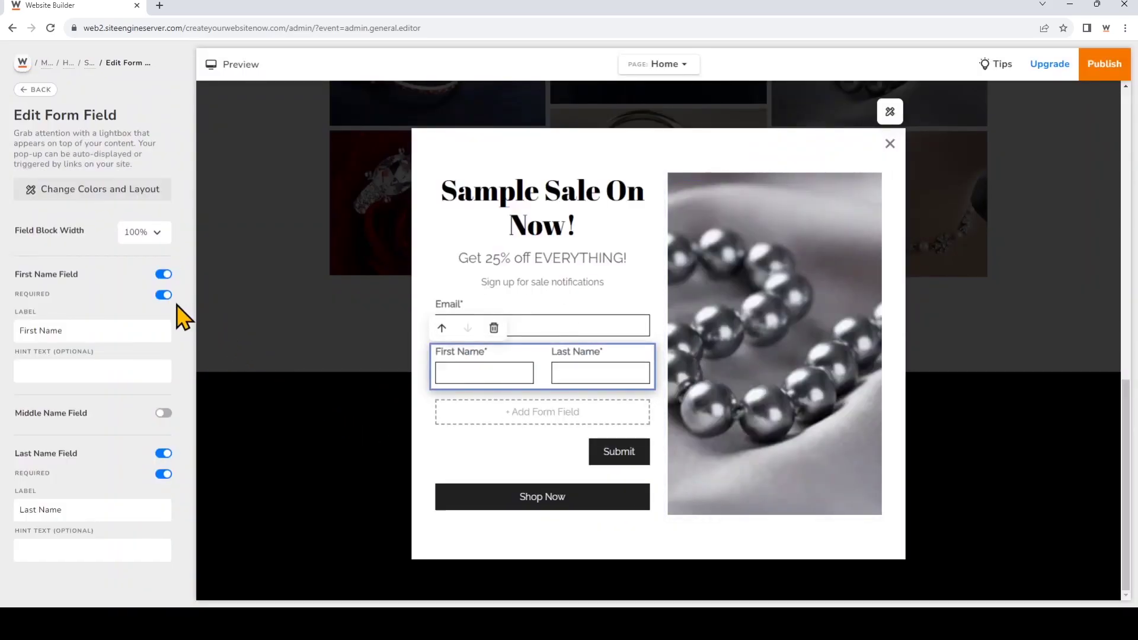
left_click(165, 296)
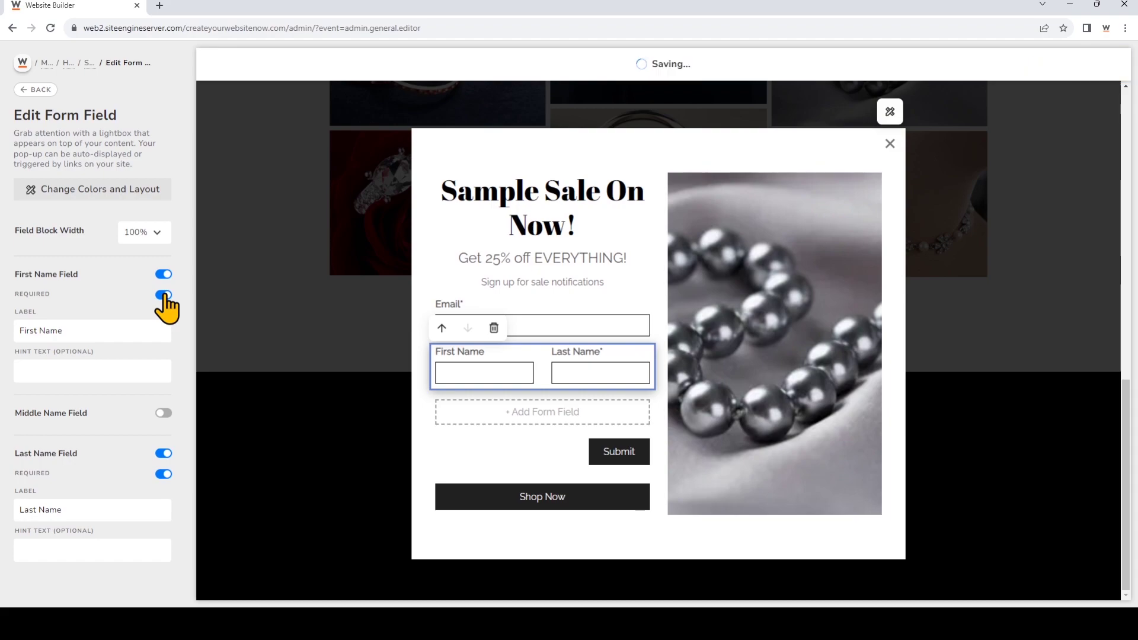
left_click(441, 330)
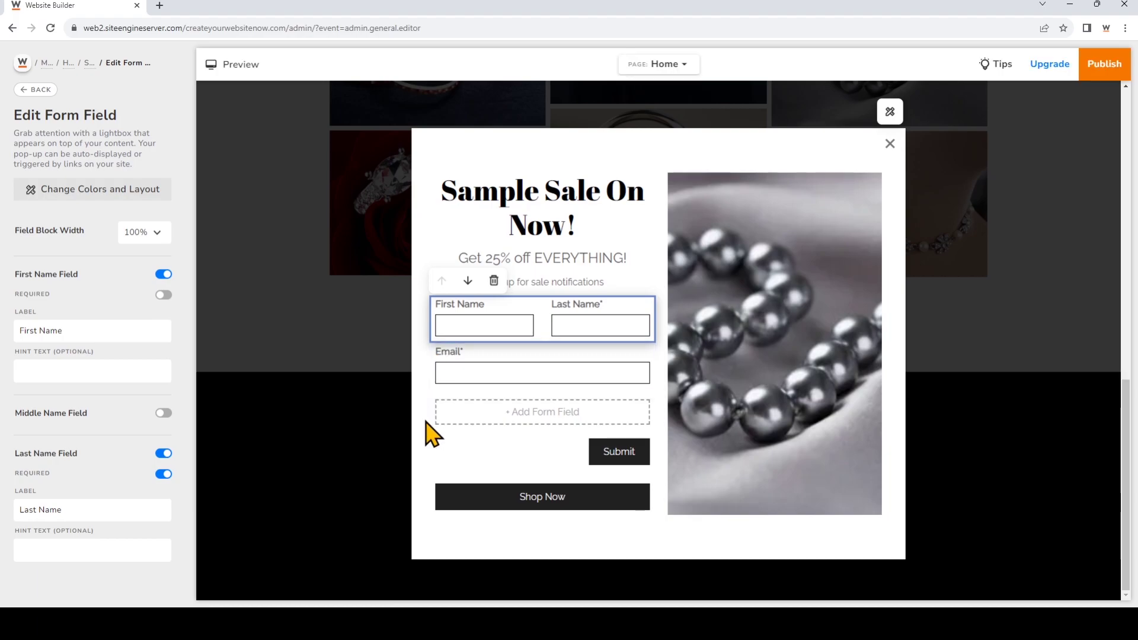
left_click(431, 457)
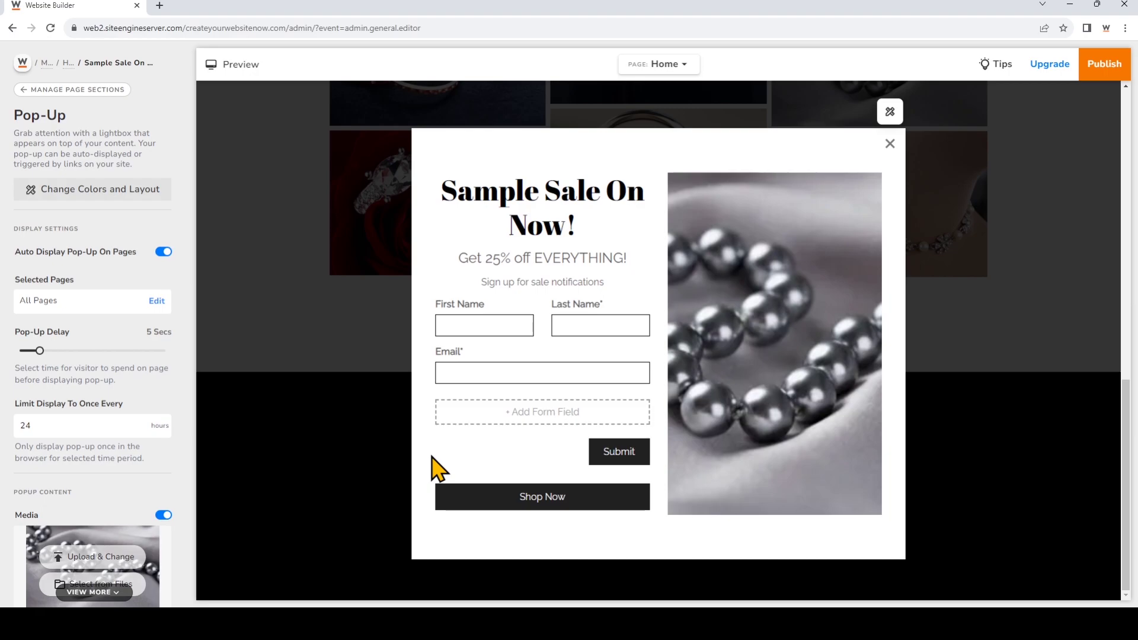
Step: Close the pop-up editor and switch to editing the FAQ page
left_click(890, 144)
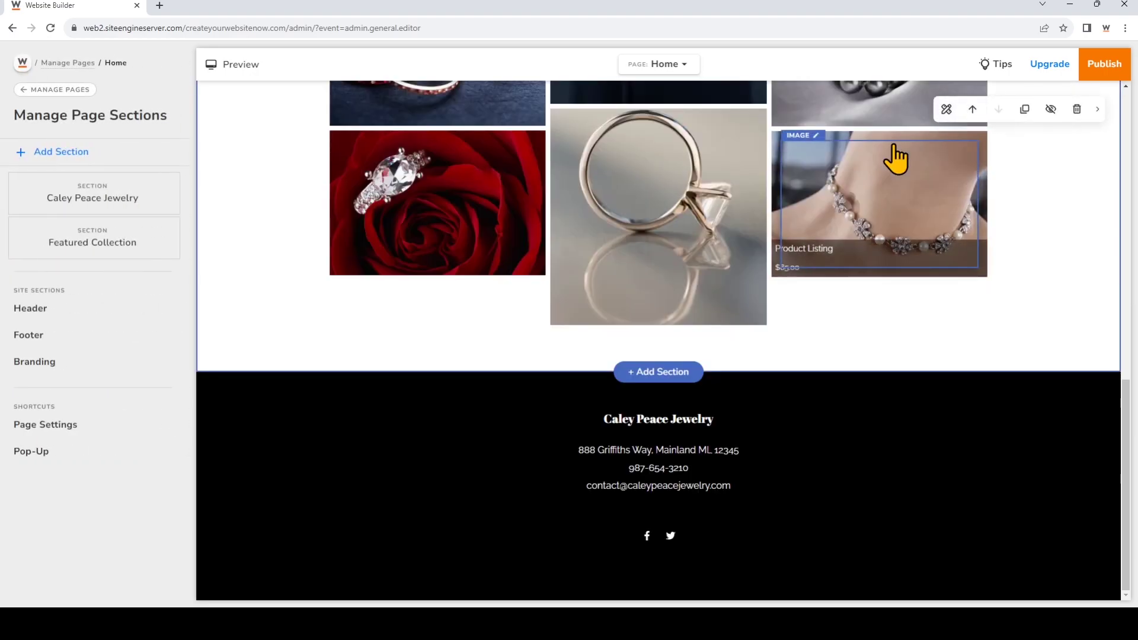
scroll(865, 246, "up", 10)
scroll(865, 246, "up", 1)
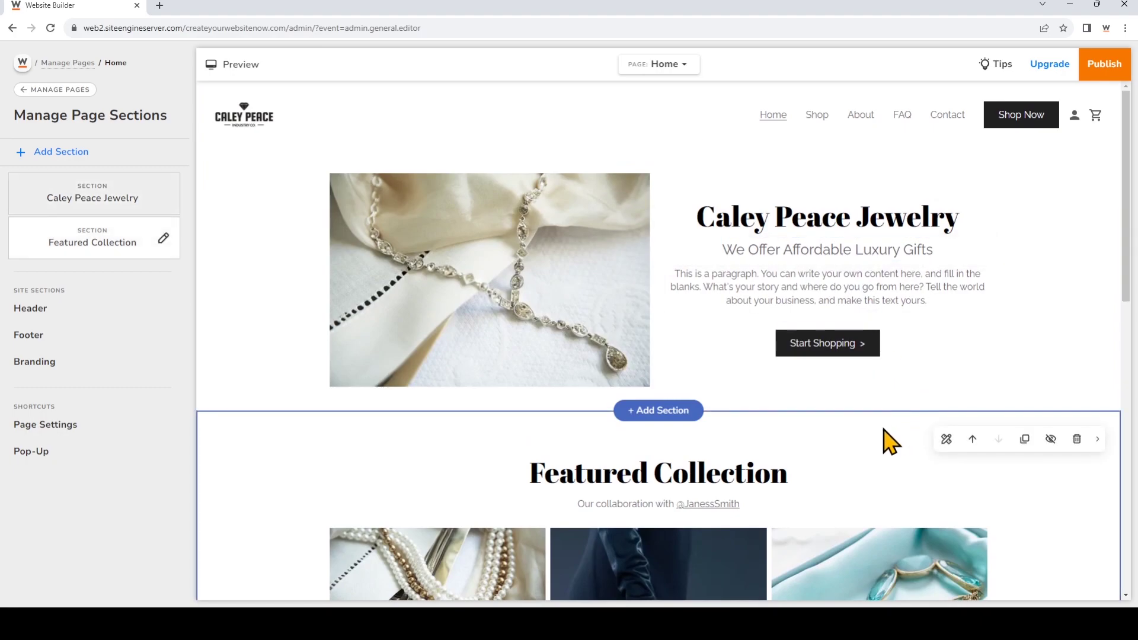
left_click(690, 66)
left_click(655, 213)
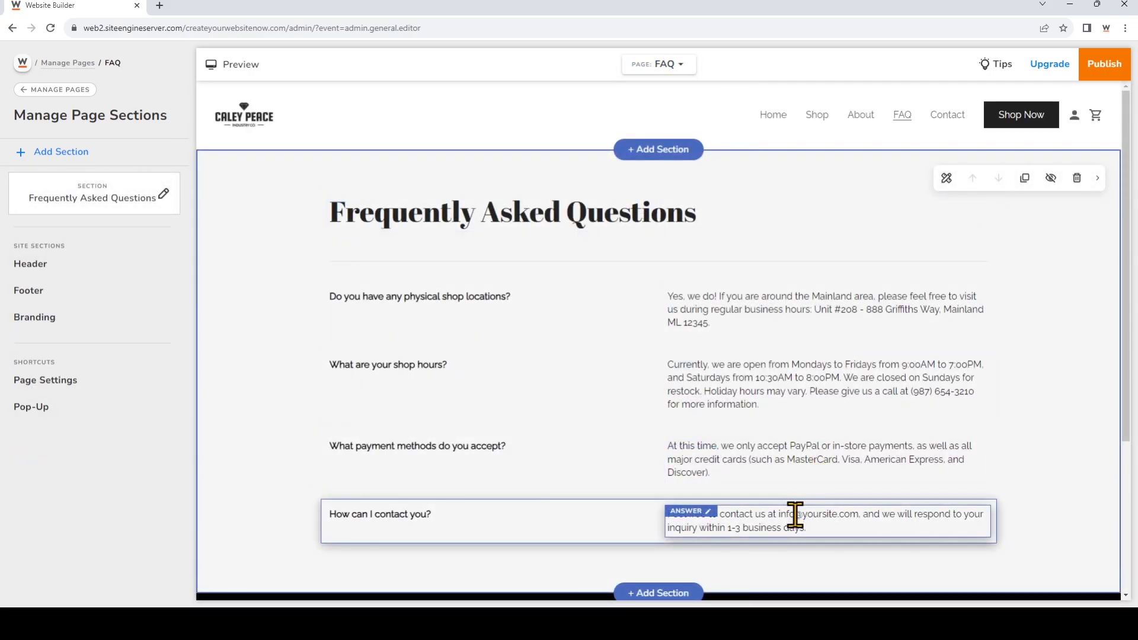
Step: Replace the last FAQ with 'Do you have a sample sale?' and its sign-up answer, selecting 'Sign up'
left_click_drag(432, 515, 333, 529)
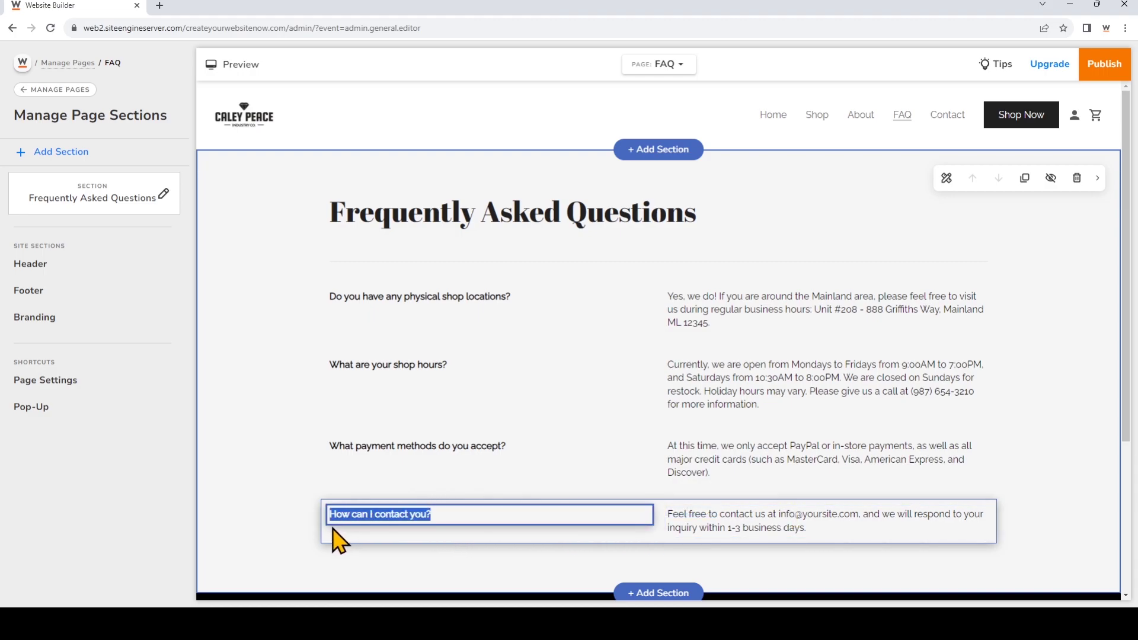
type("Do ")
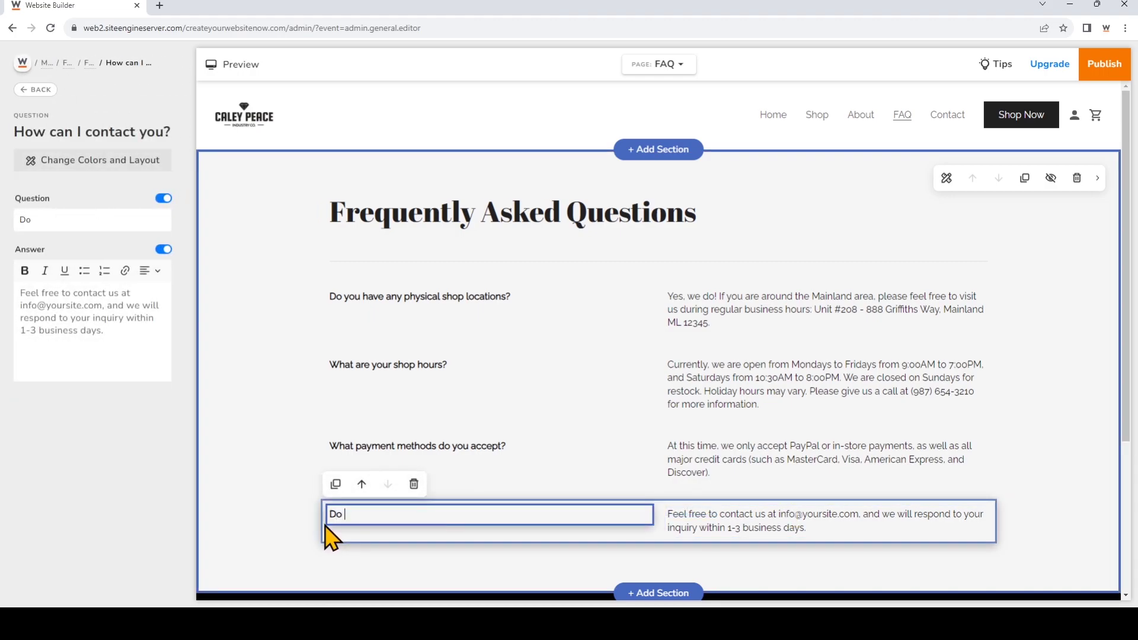
type("you have a sample sale?")
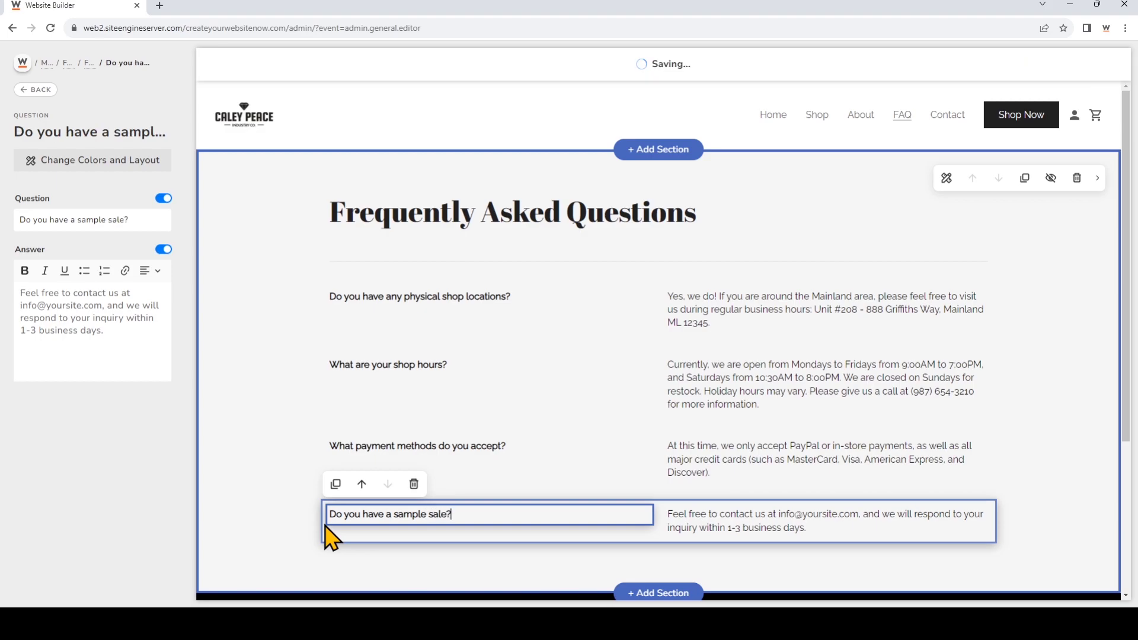
left_click(706, 516)
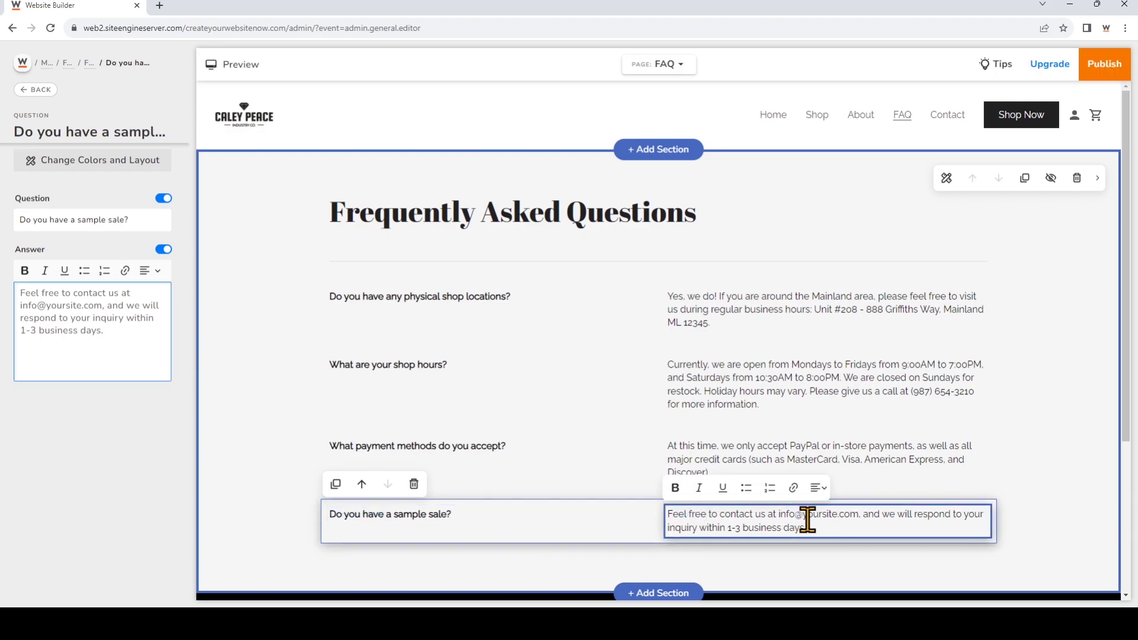
type("Yes! Sign")
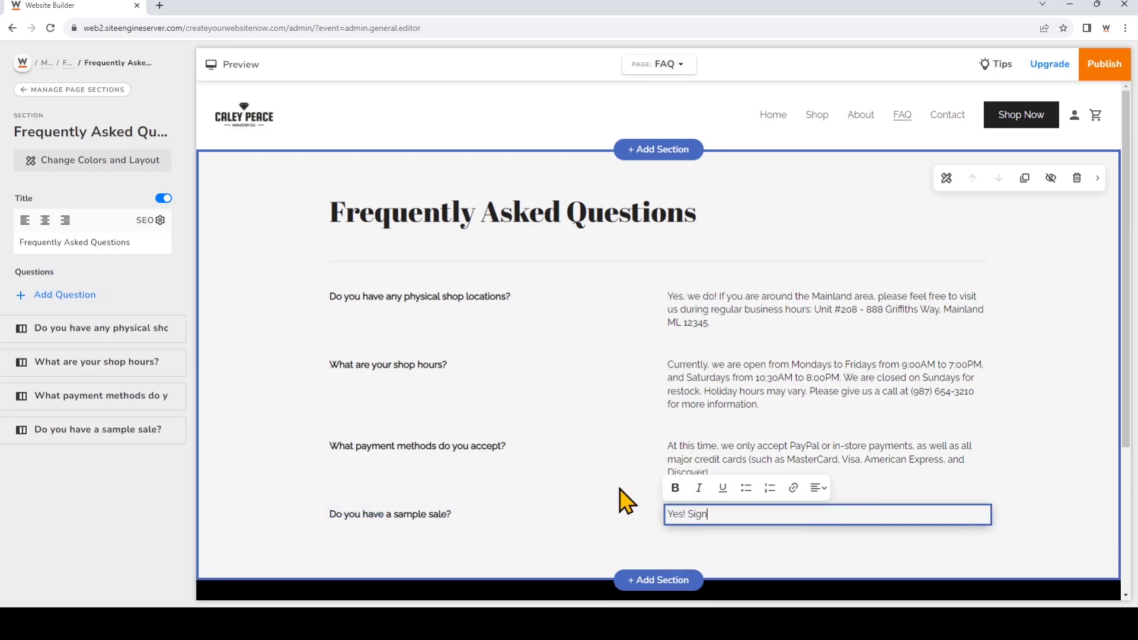
type(" up for our notifications to learn more!")
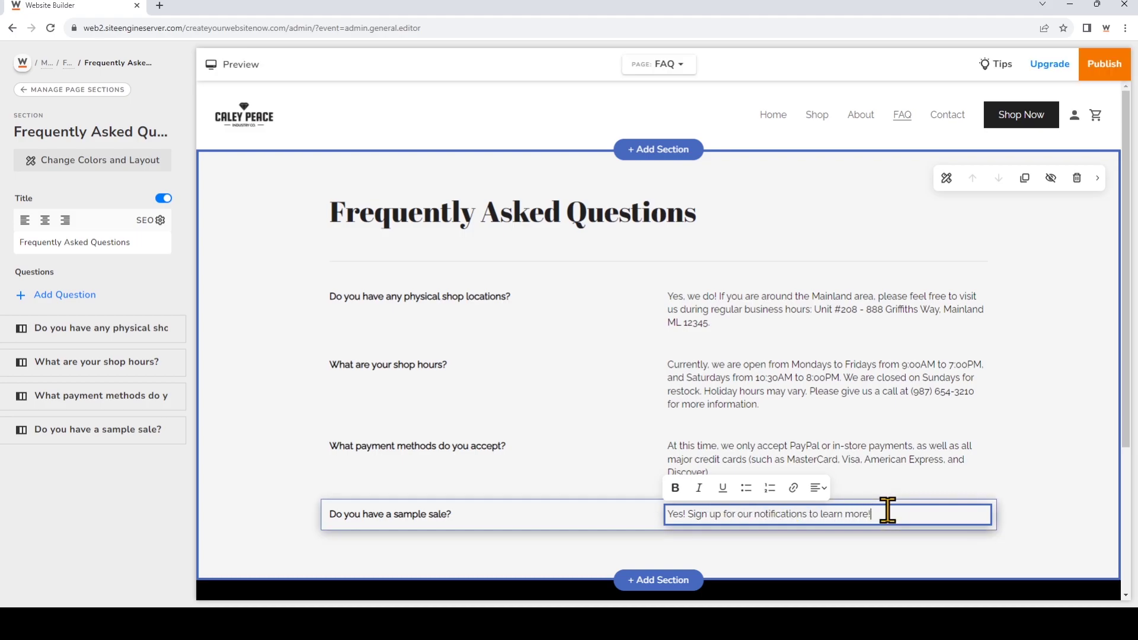
left_click(717, 513)
left_click_drag(715, 516, 692, 516)
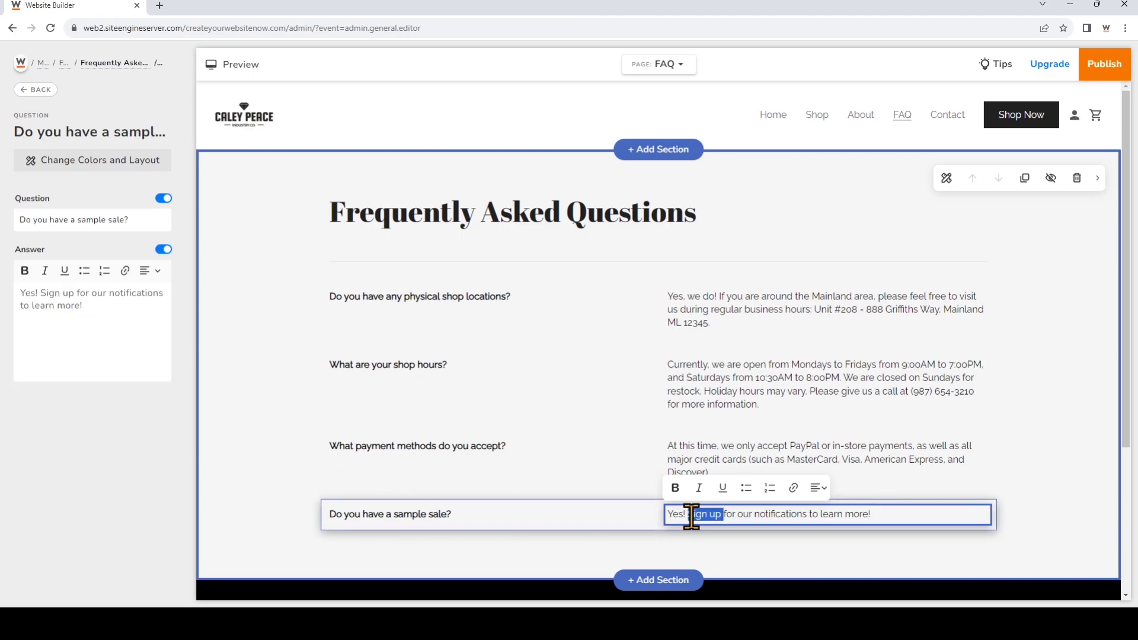
Step: Link the selected 'Sign up' text in the sample-sale answer to the Pop-Up
left_click(795, 488)
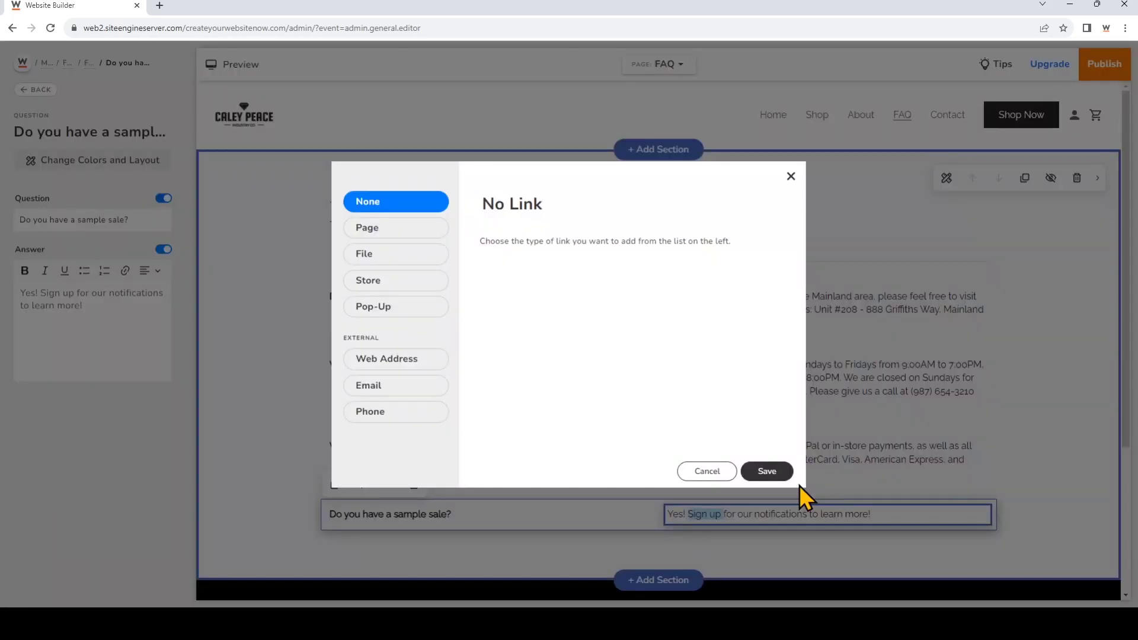
left_click(438, 332)
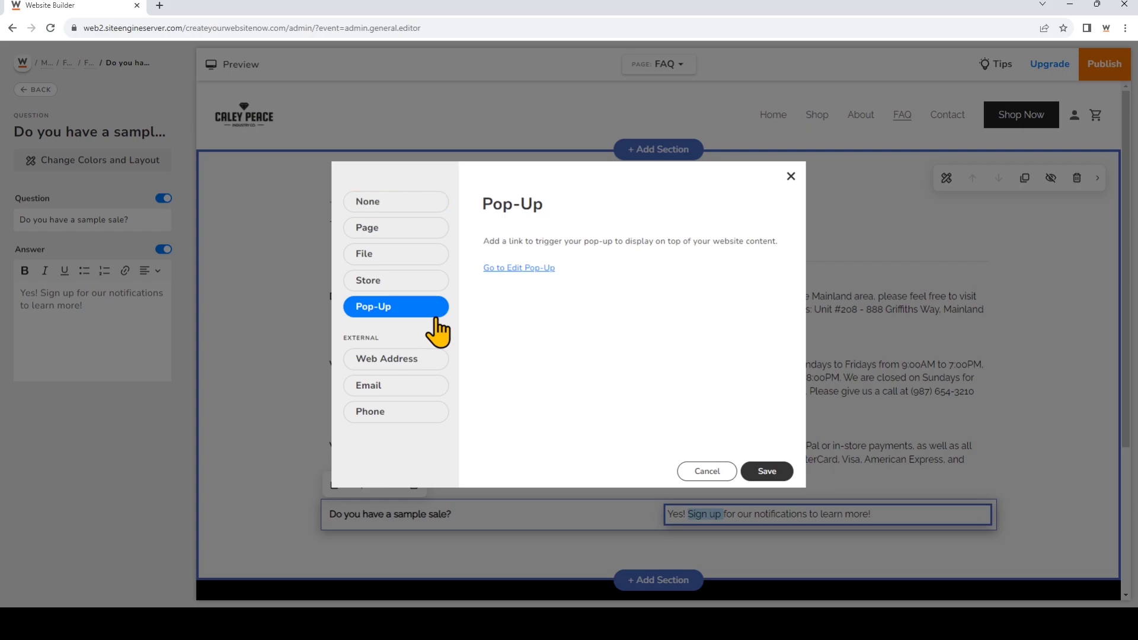
left_click(772, 473)
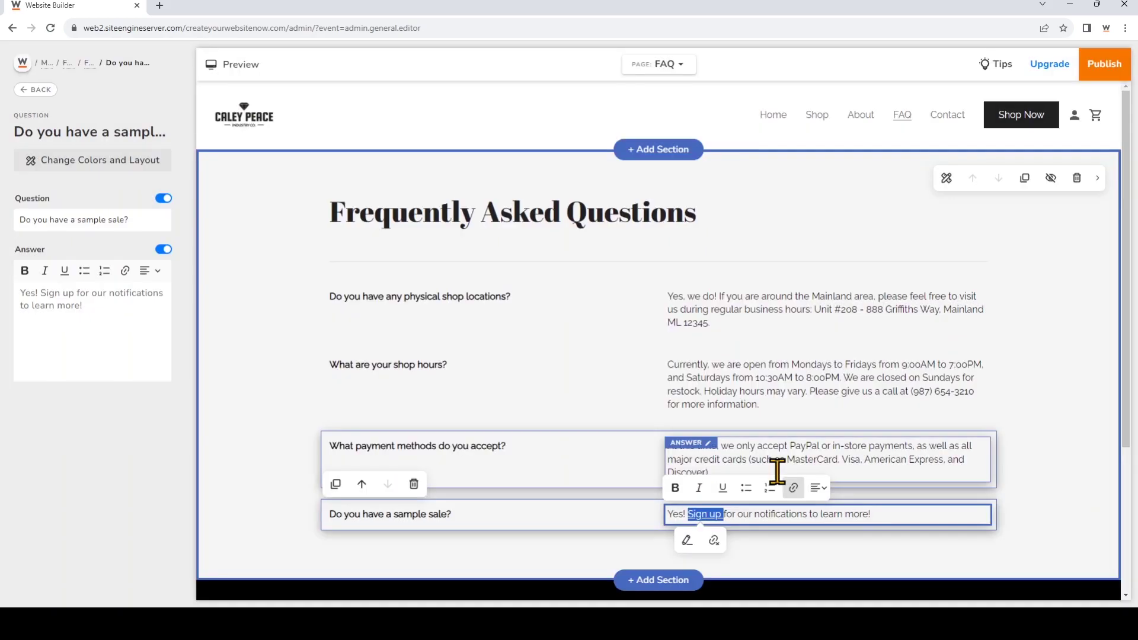
left_click(1058, 502)
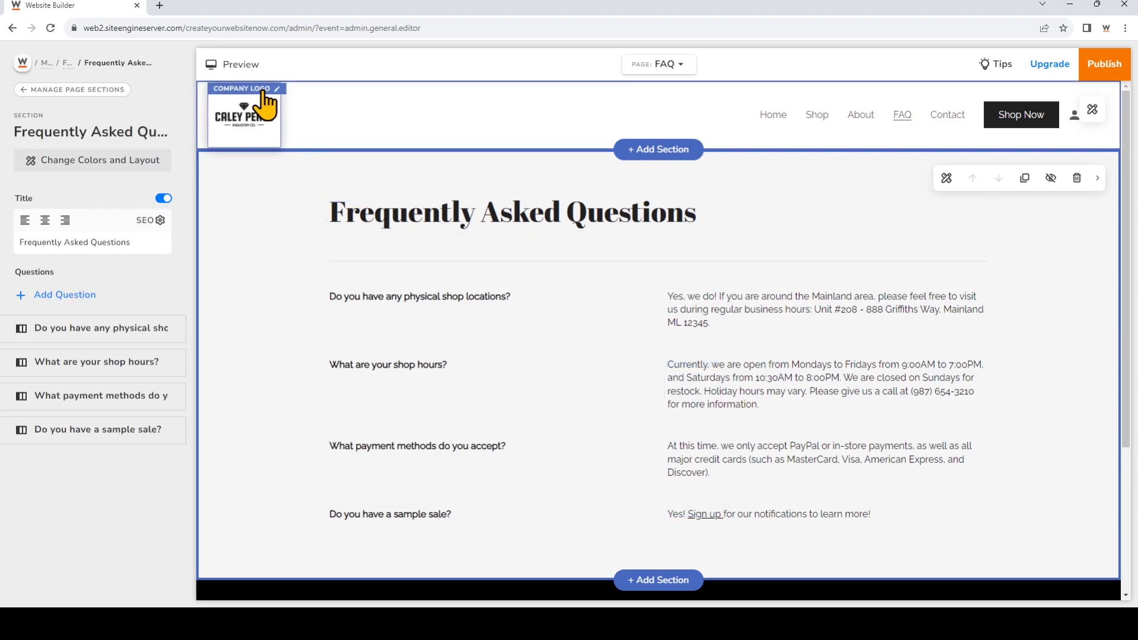
Step: In preview, test the FAQ 'Sign up' link opens the sale pop-up, then close it
left_click(235, 64)
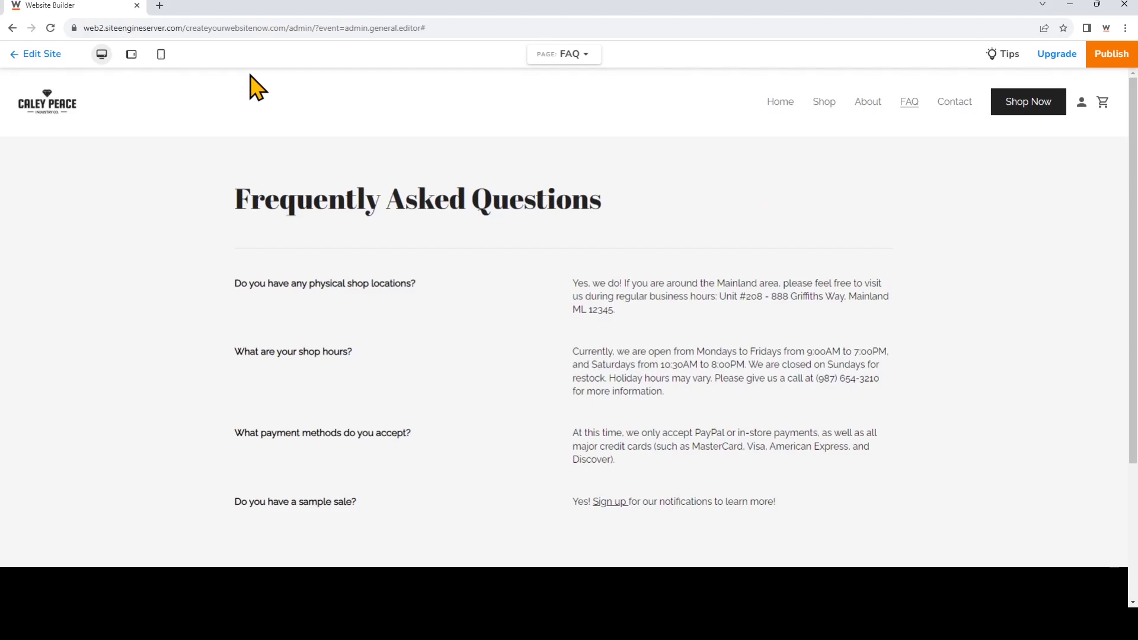
left_click(609, 502)
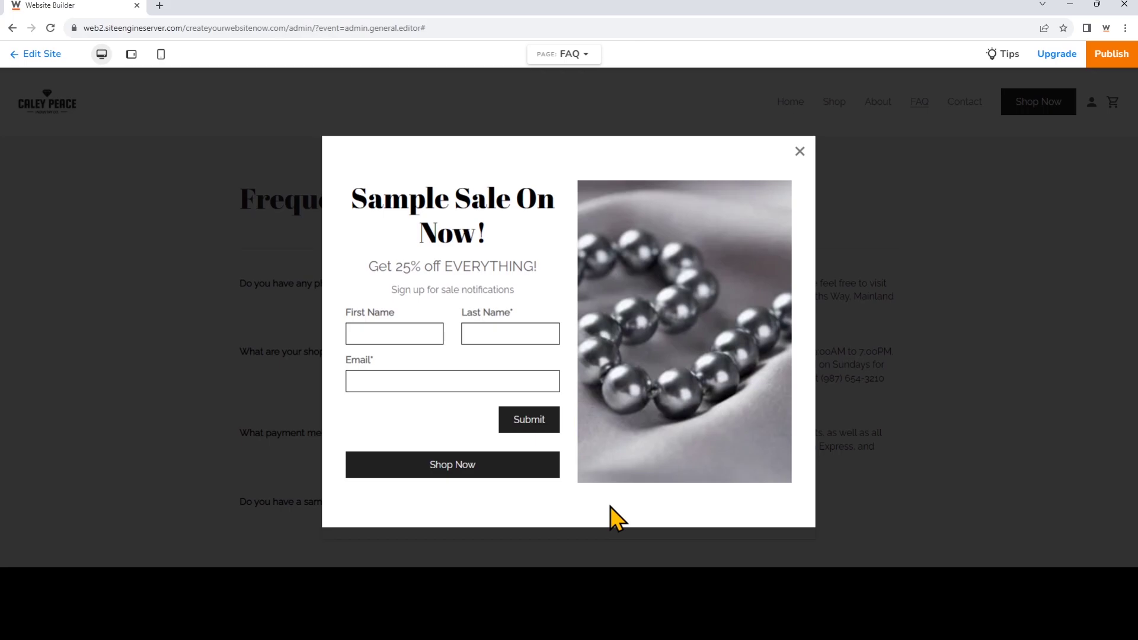
left_click(797, 152)
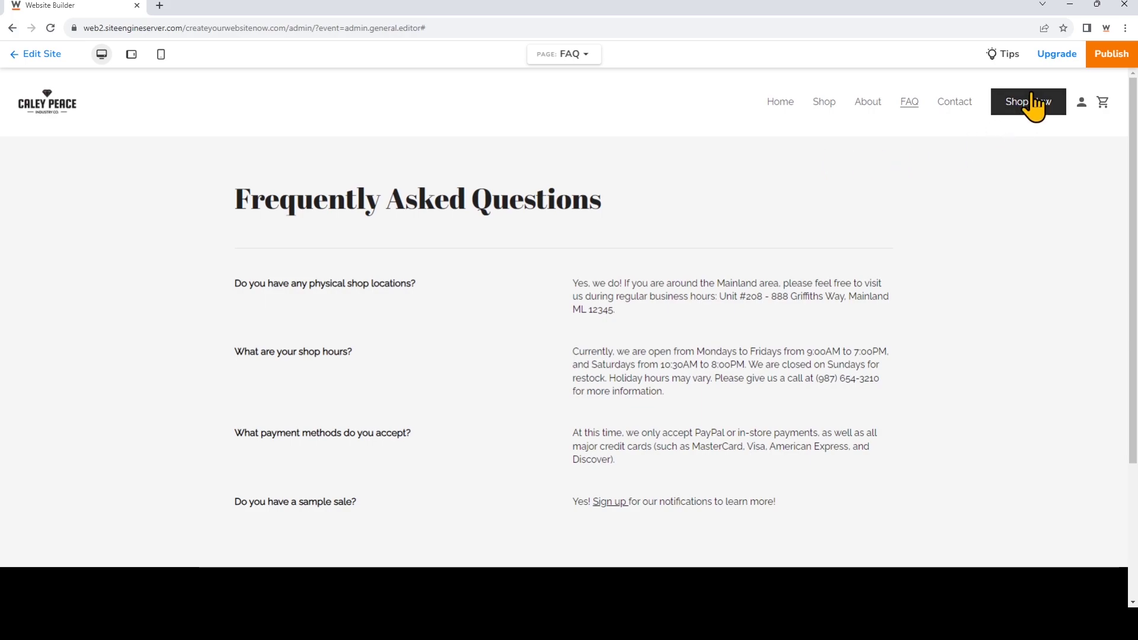
Step: Publish the site and wait for the 'Your Website Has Been Published' confirmation
left_click(1103, 58)
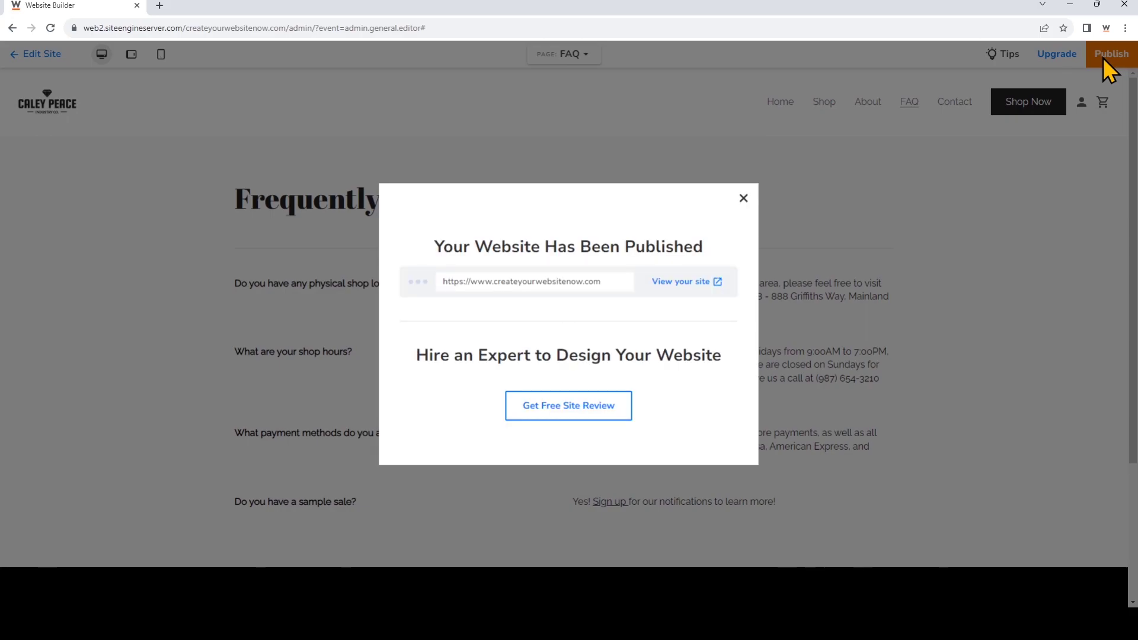